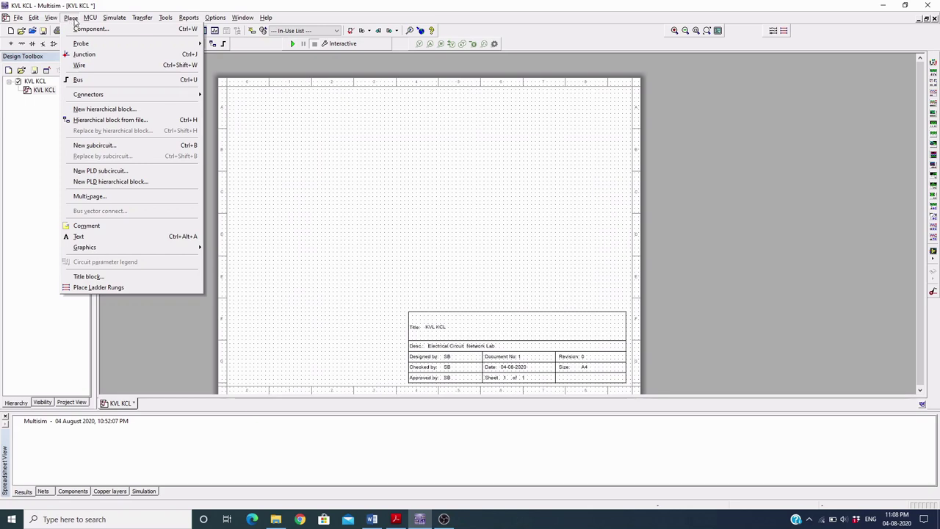
Place two DC_POWER sources from the Sources group side by side, one left of the sheet's middle and one to its right.
left_click(77, 30)
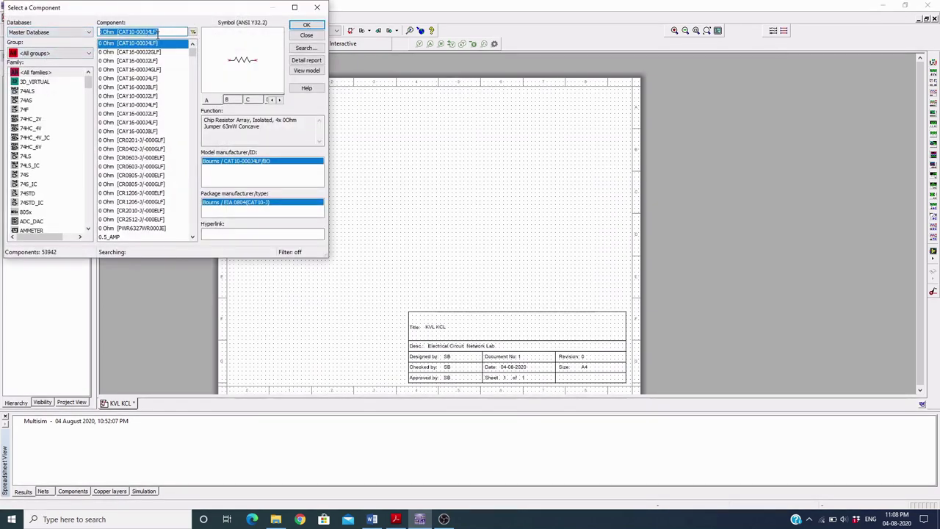
left_click(66, 54)
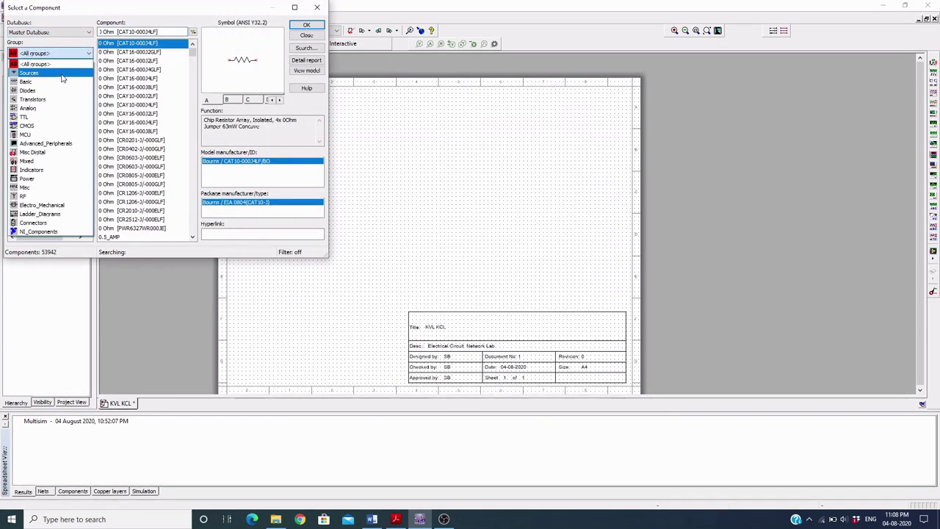
left_click(63, 75)
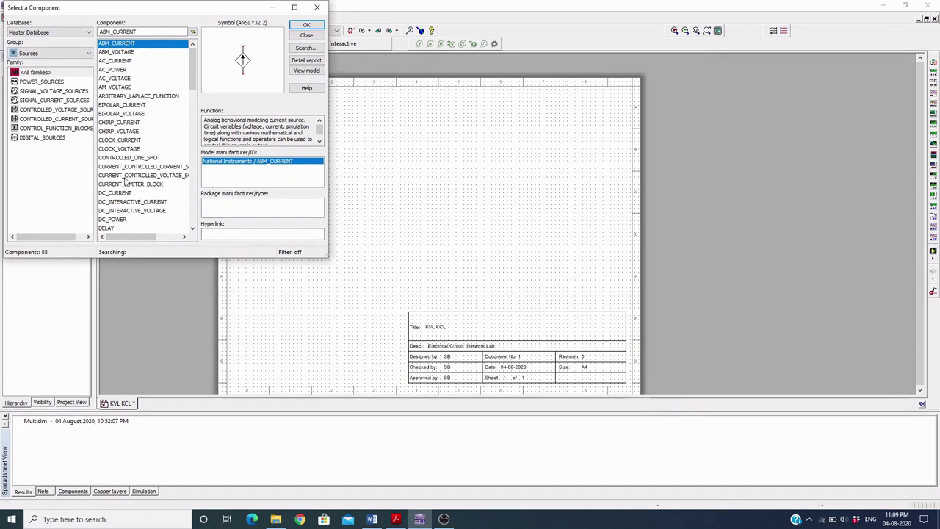
scroll(125, 183, "down", 11)
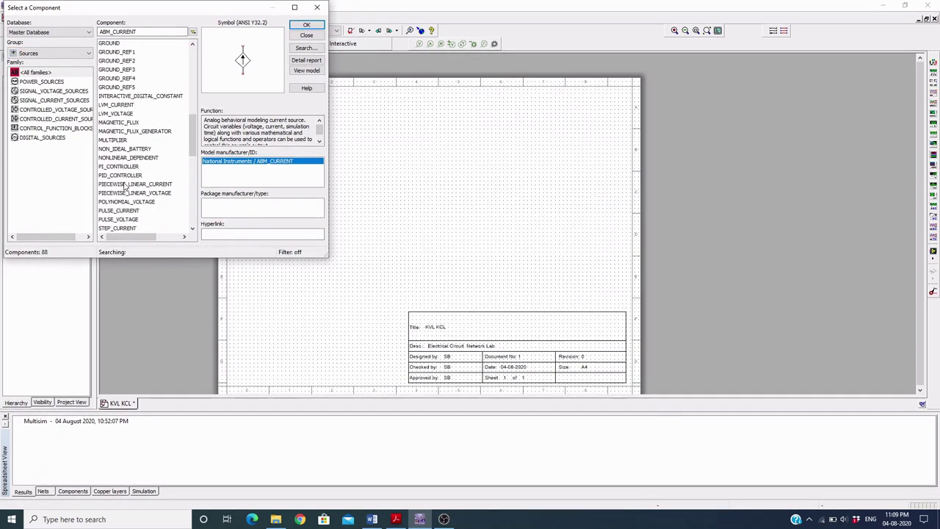
scroll(124, 187, "down", 8)
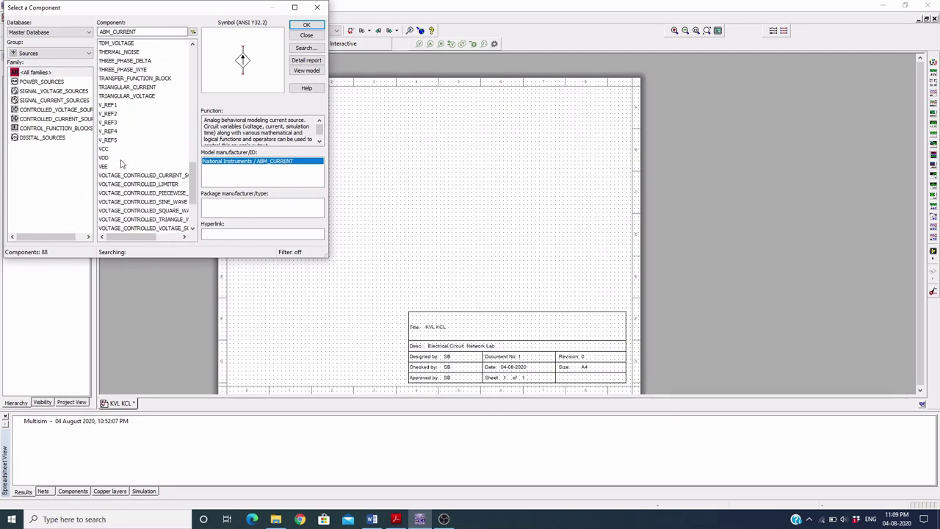
left_click(121, 158)
scroll(120, 144, "up", 15)
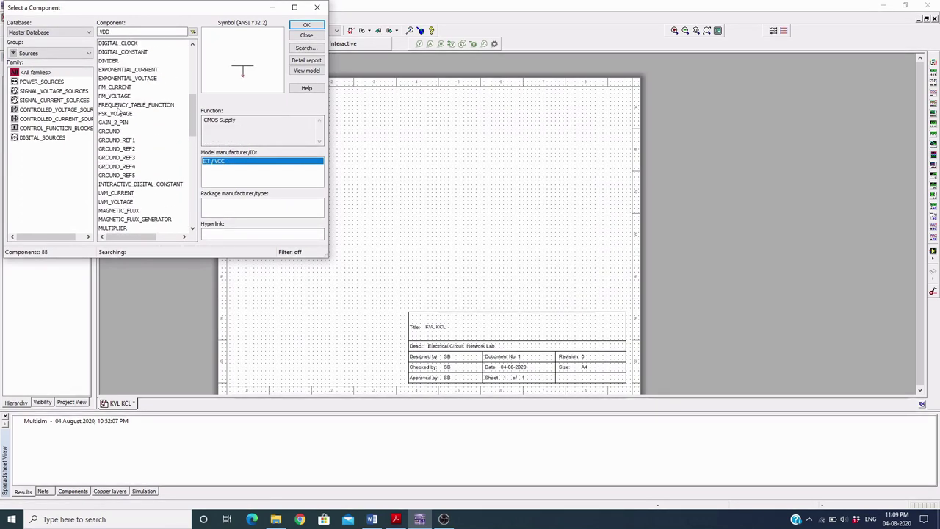
scroll(119, 122, "up", 3)
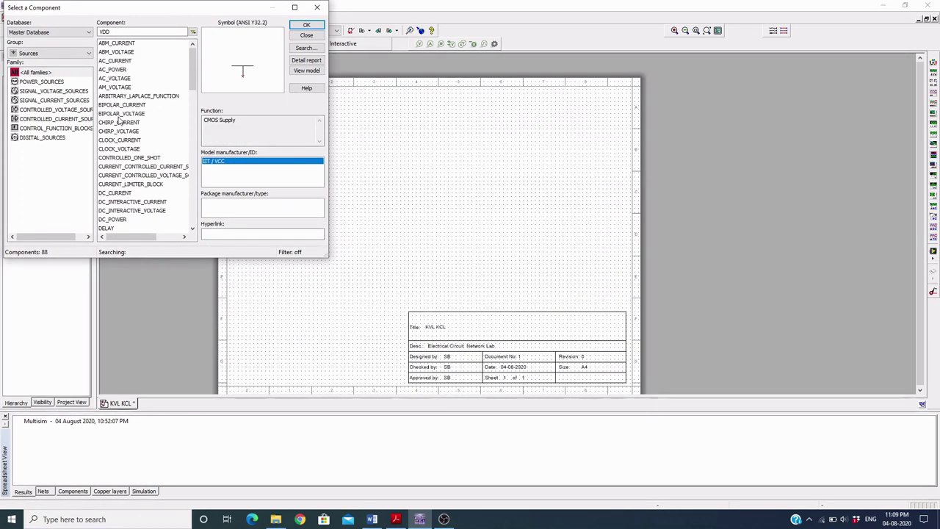
left_click(118, 219)
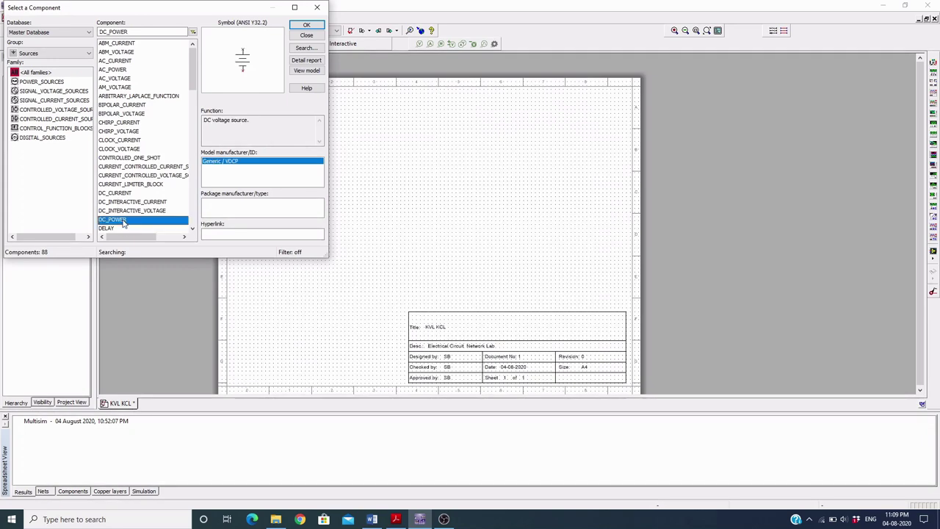
left_click(307, 26)
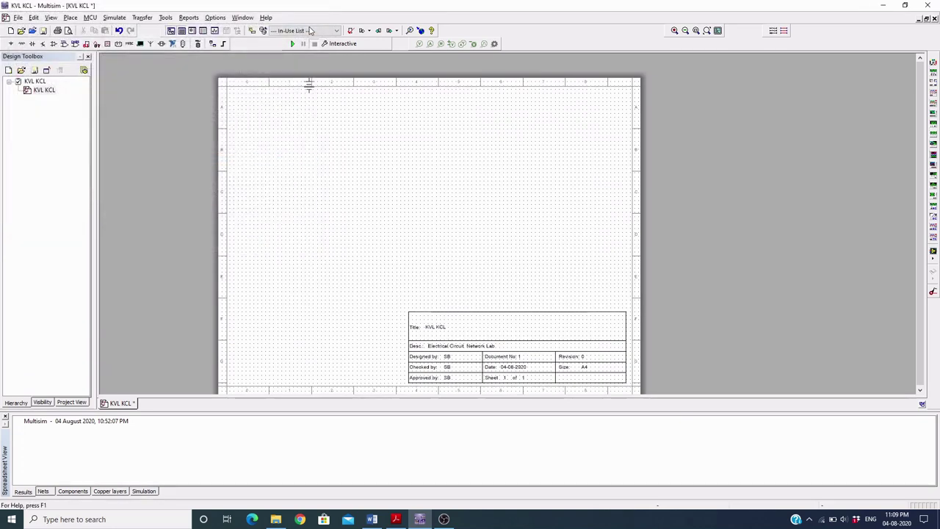
left_click(337, 229)
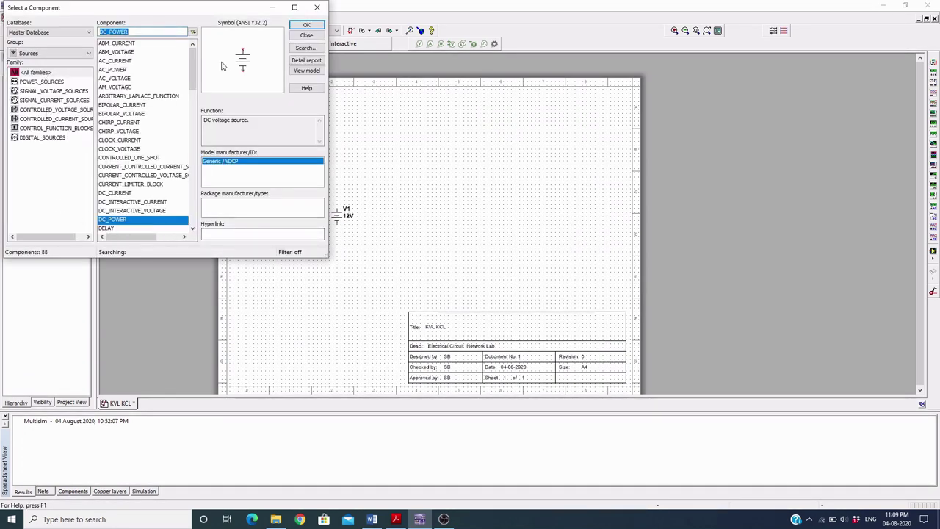
left_click(306, 24)
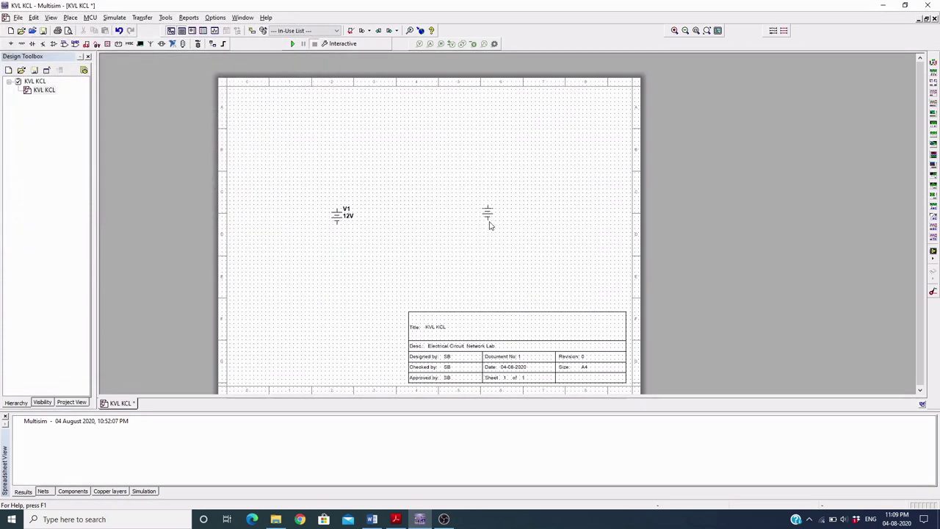
left_click(489, 219)
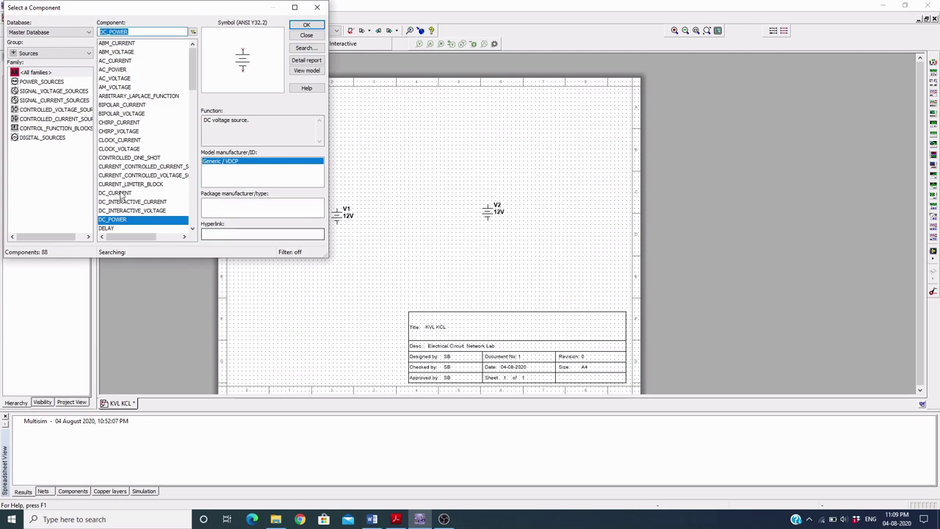
Place a 1k resistor from the Basic group's RESISTOR family horizontally, above and just right of source V1.
left_click(58, 55)
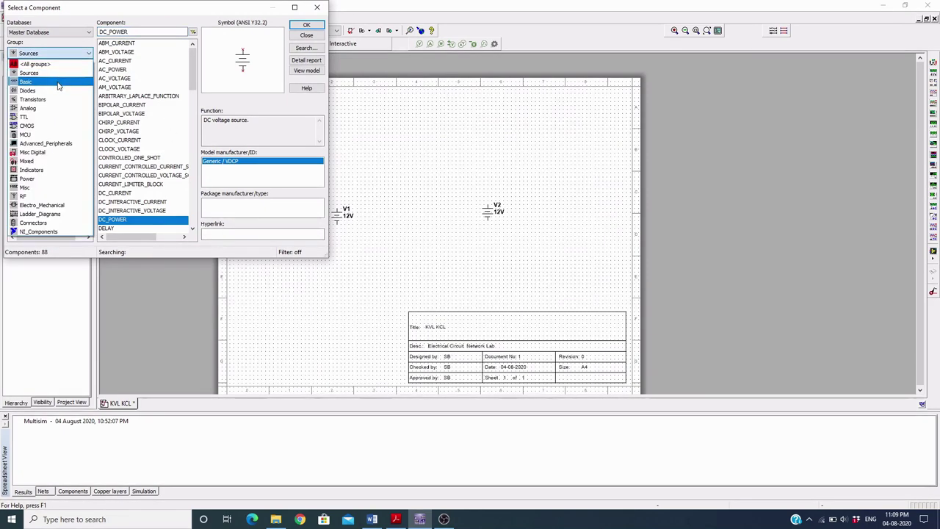
left_click(58, 82)
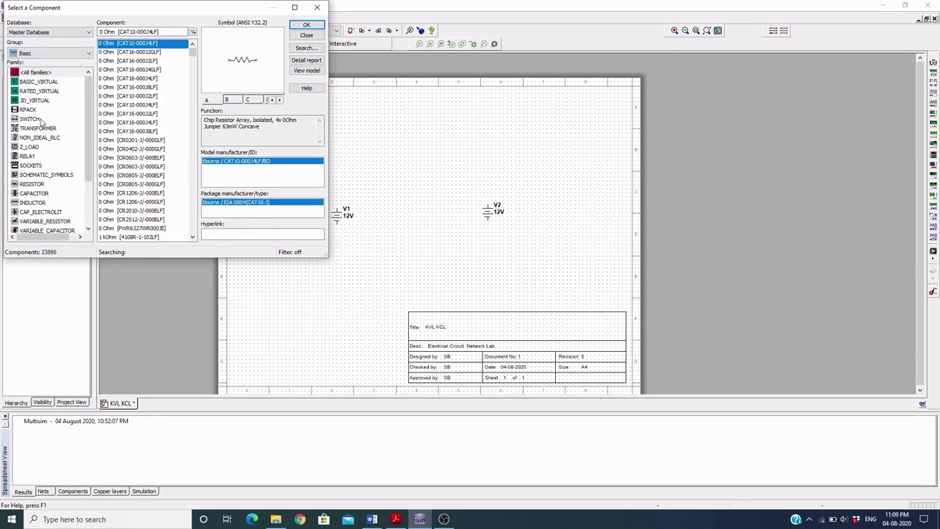
left_click(33, 184)
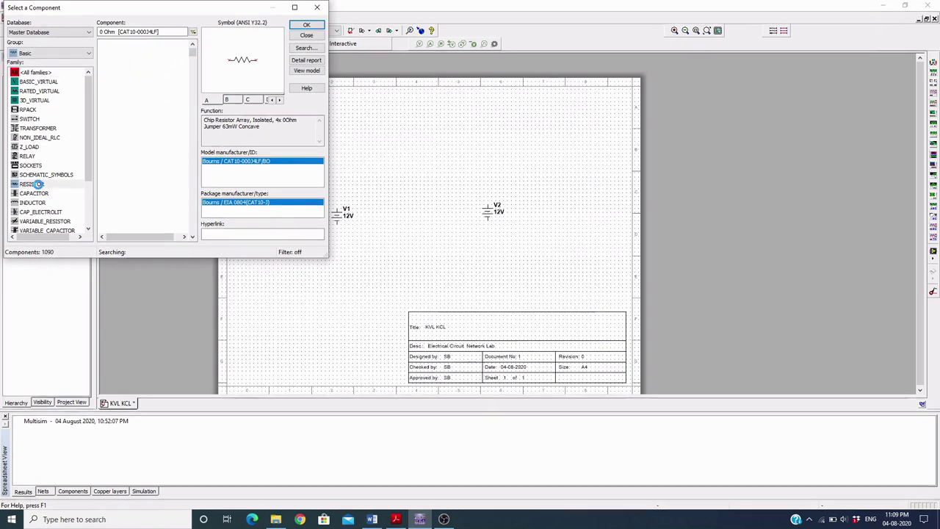
scroll(109, 121, "down", 3)
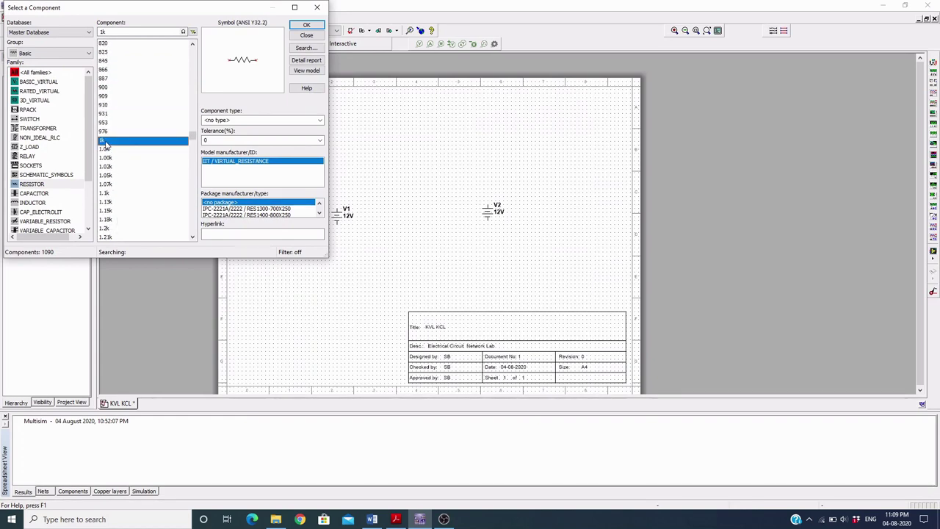
double_click(107, 145)
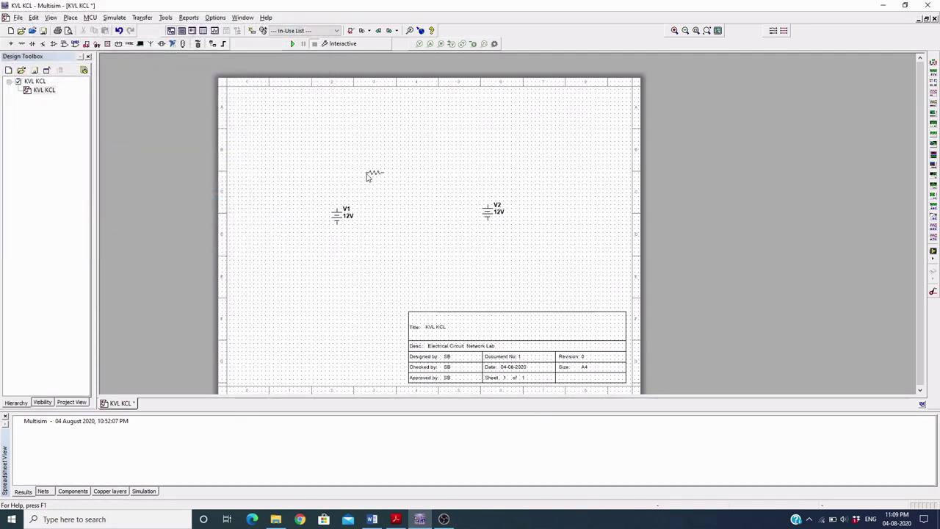
left_click(370, 174)
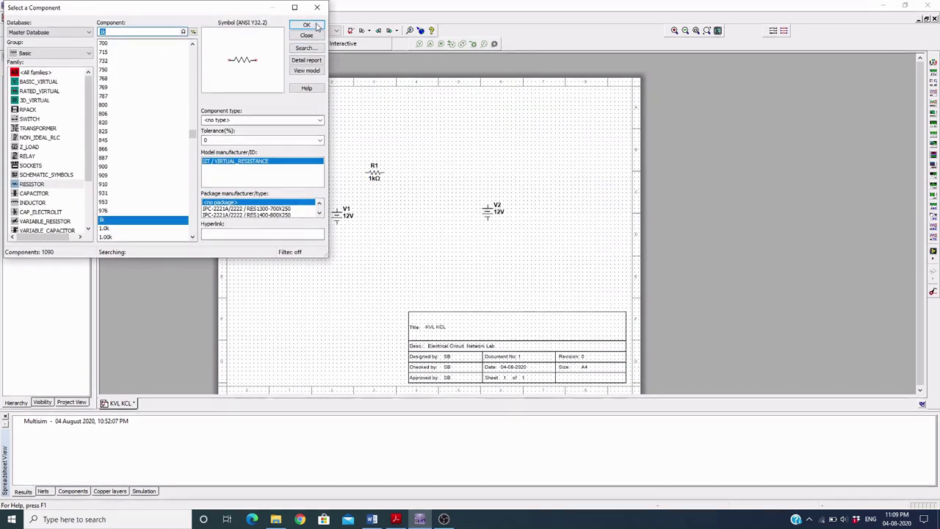
Place a 20 Ω resistor horizontally, level with R1 and above and just left of source V2.
scroll(134, 180, "down", 10)
scroll(134, 185, "down", 20)
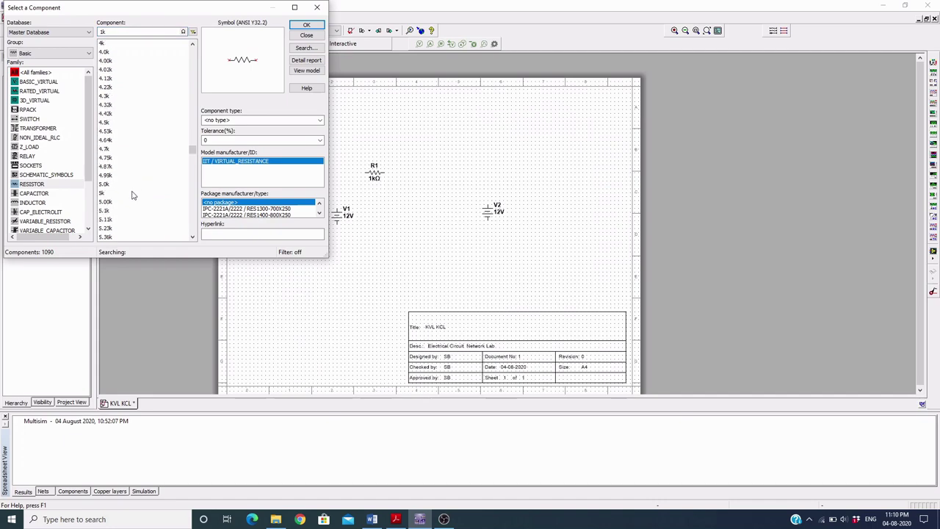
scroll(116, 217, "down", 15)
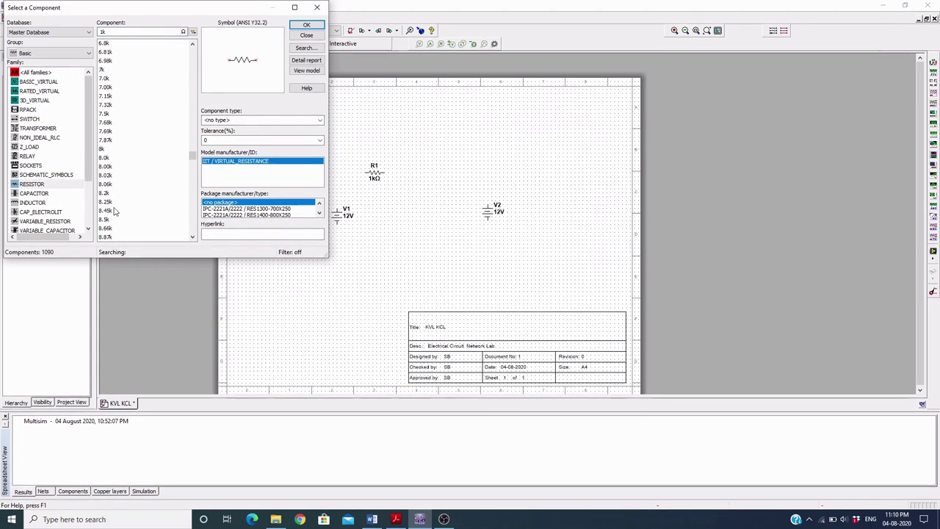
scroll(105, 210, "down", 12)
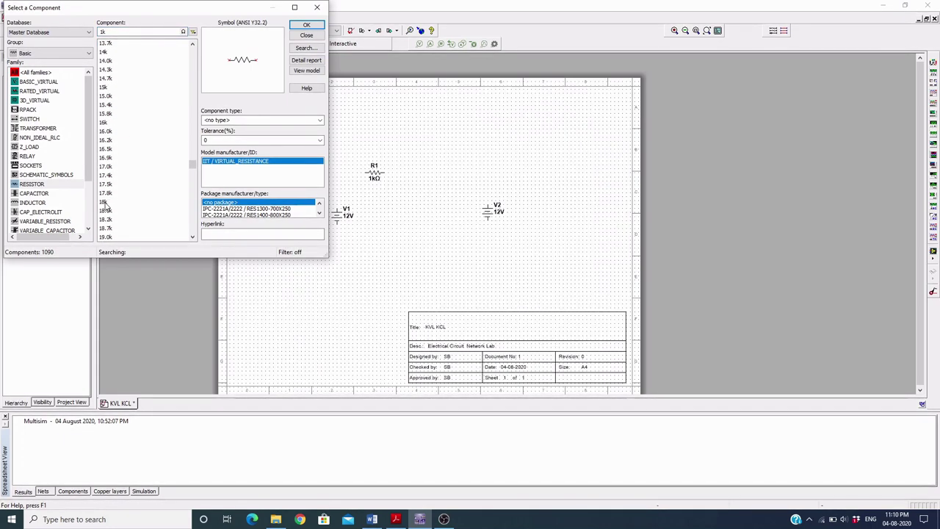
scroll(105, 210, "up", 20)
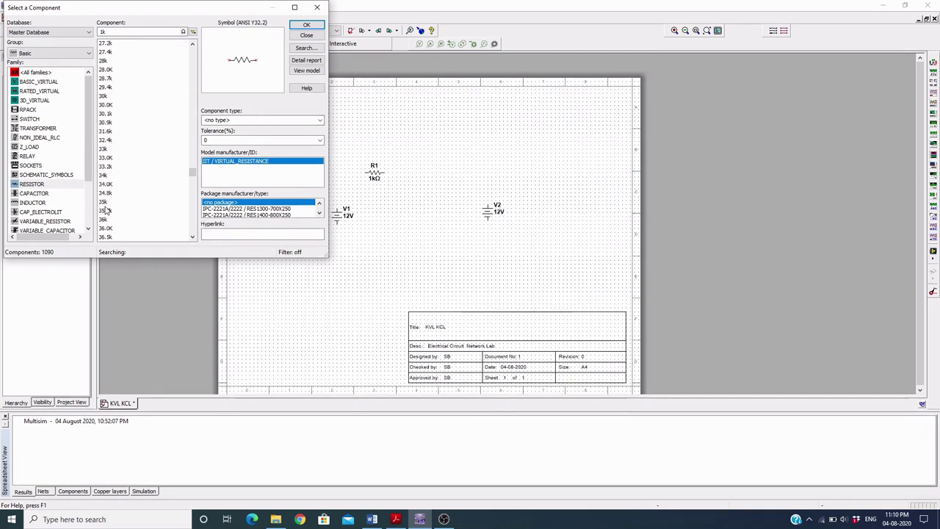
scroll(105, 210, "up", 10)
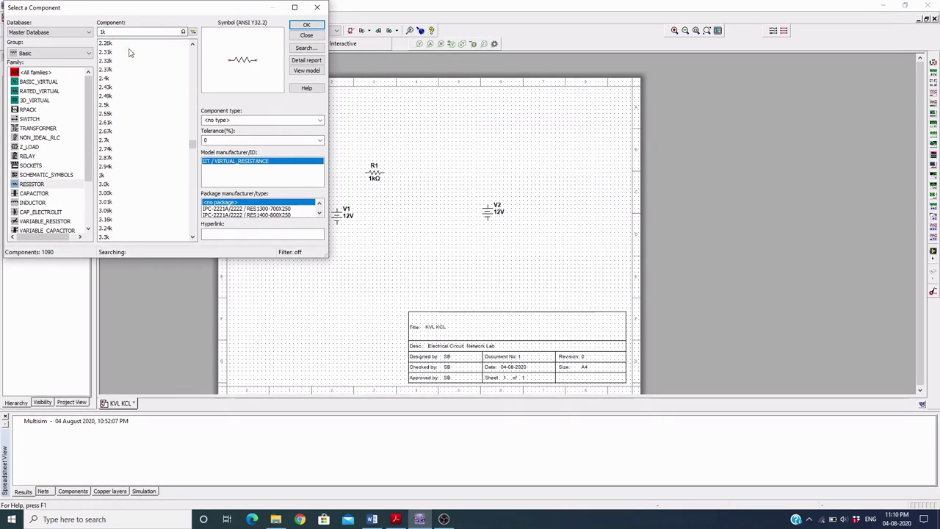
double_click(136, 32)
type("20")
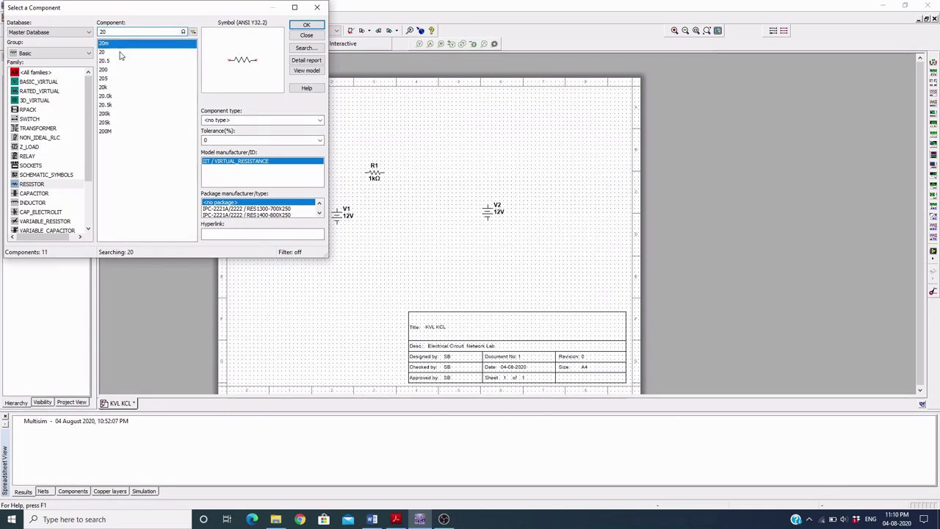
left_click(121, 53)
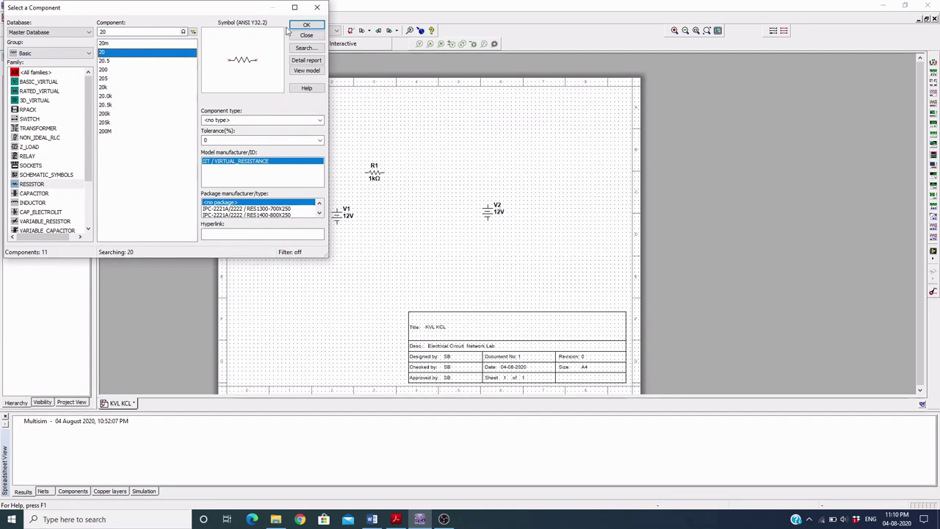
left_click(306, 25)
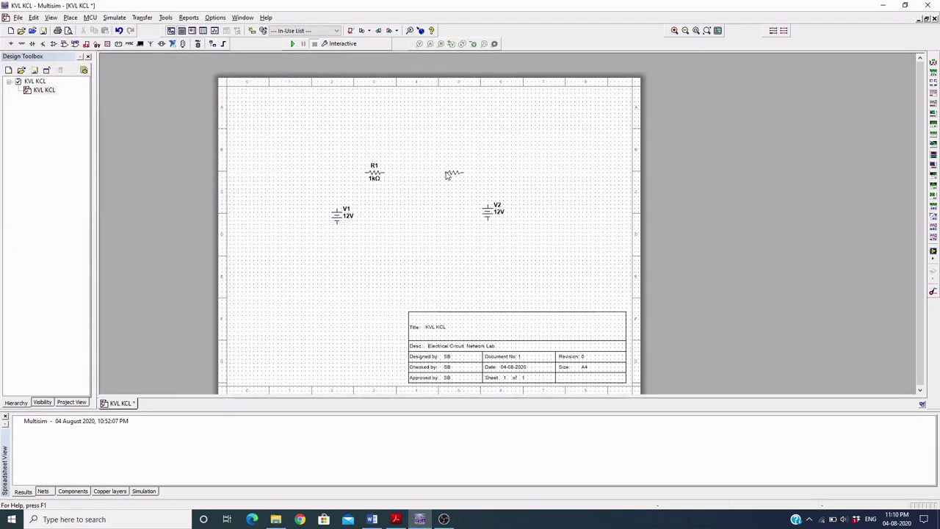
left_click(445, 172)
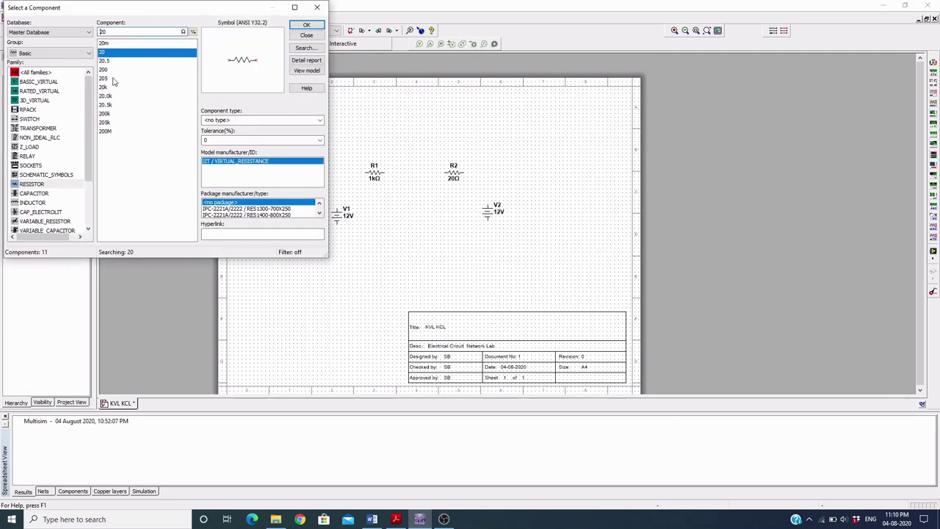
type("40")
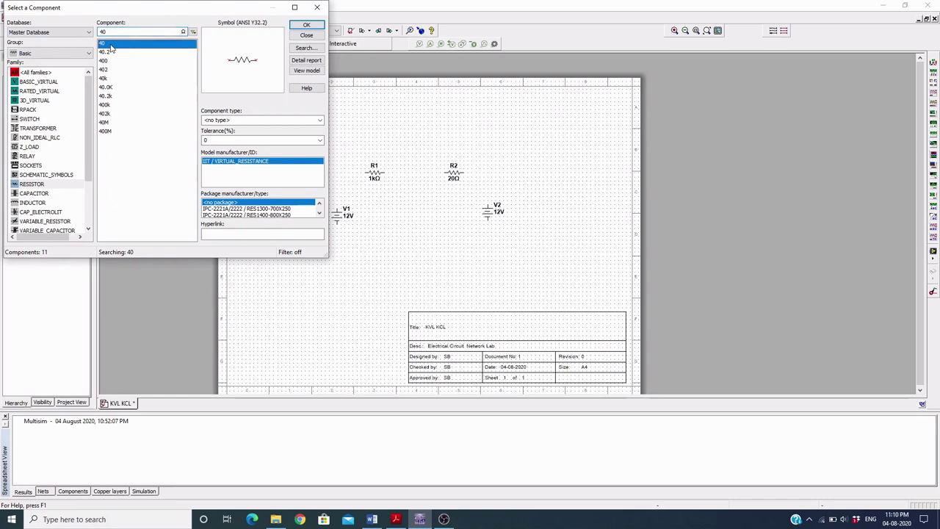
left_click(306, 25)
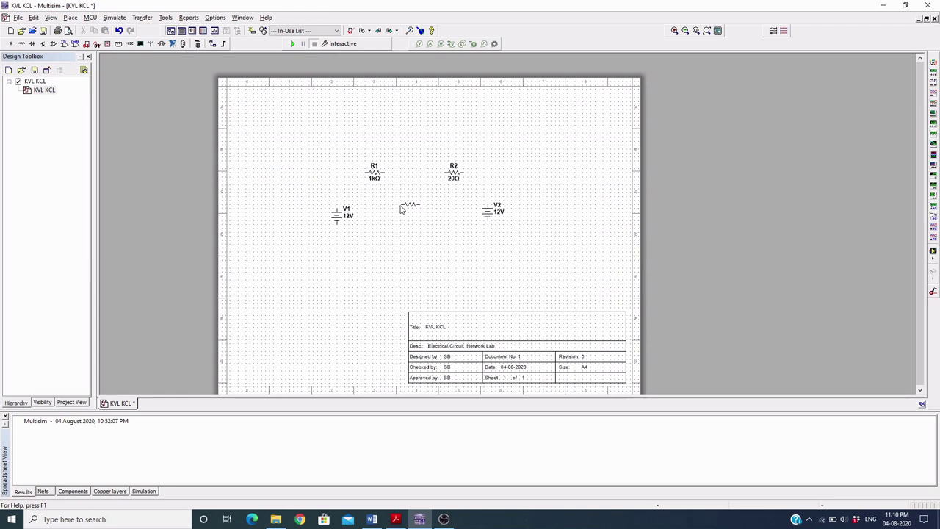
key("Escape")
Place a 40 Ω resistor rotated to vertical, midway between sources V1 and V2 and below R1 and R2.
left_click(71, 18)
left_click(80, 29)
type("40")
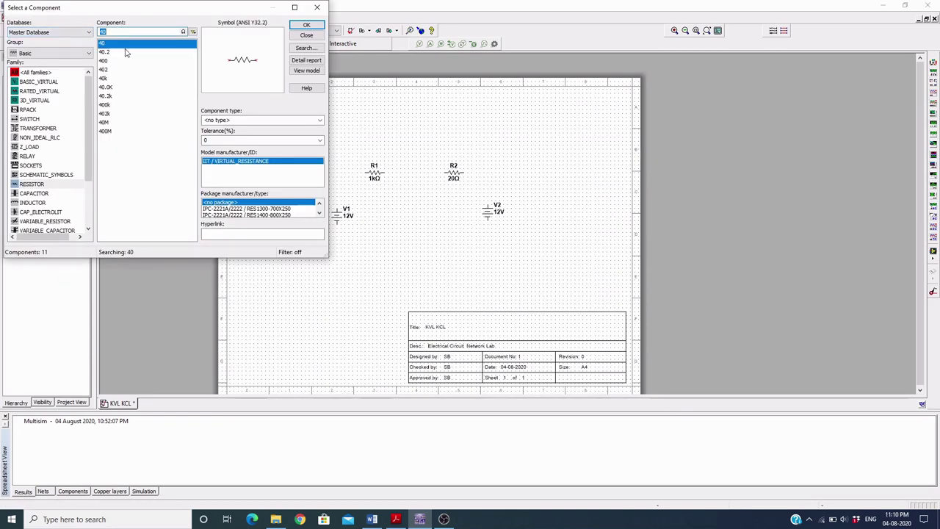
left_click(315, 27)
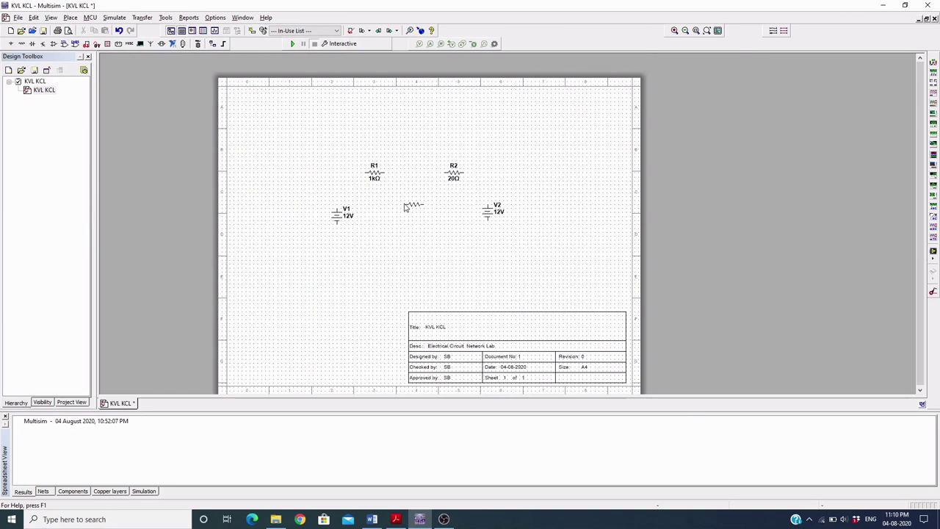
key("ctrl+r")
left_click(412, 206)
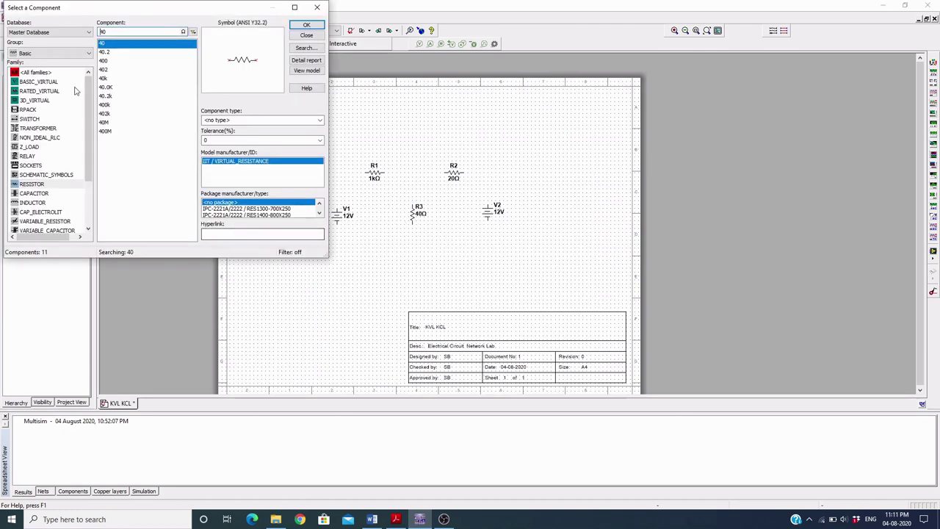
Place a digital ground (DGND) from the Sources group directly below source V1.
left_click(26, 53)
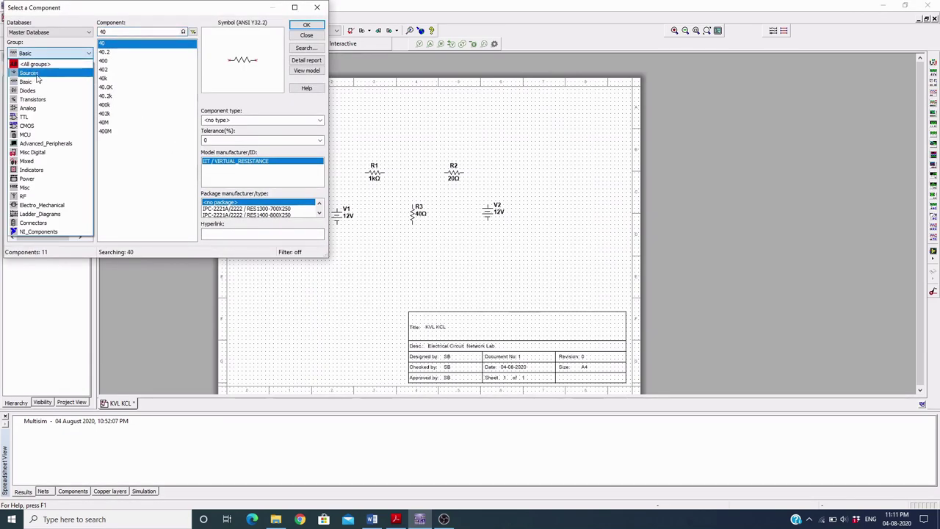
left_click(29, 73)
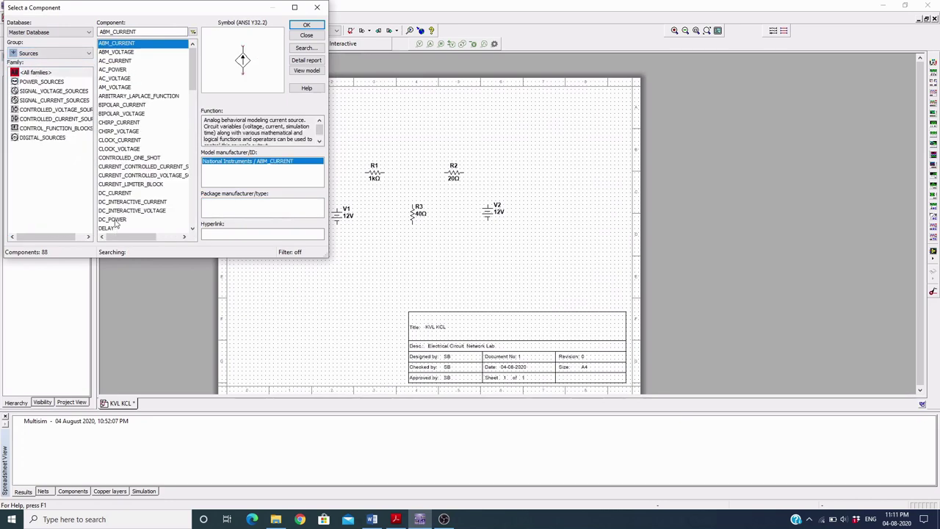
scroll(120, 127, "down", 2)
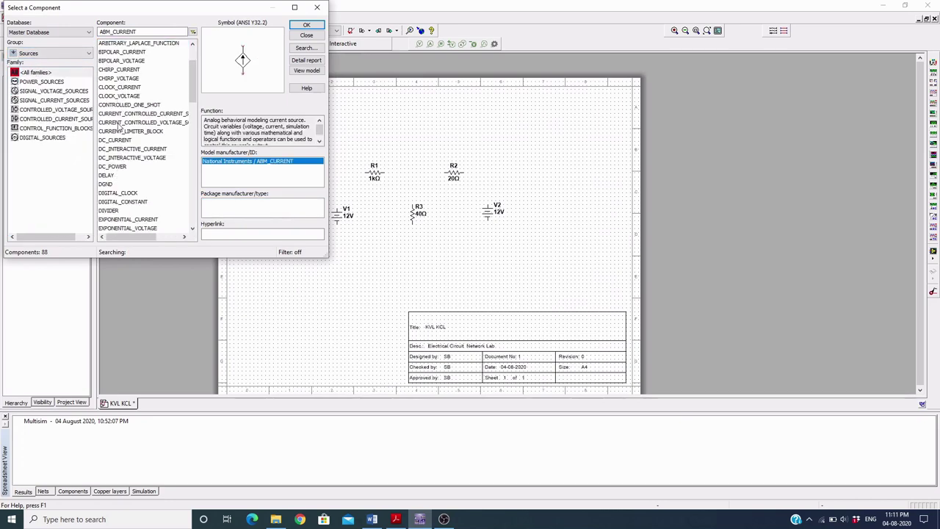
left_click(113, 184)
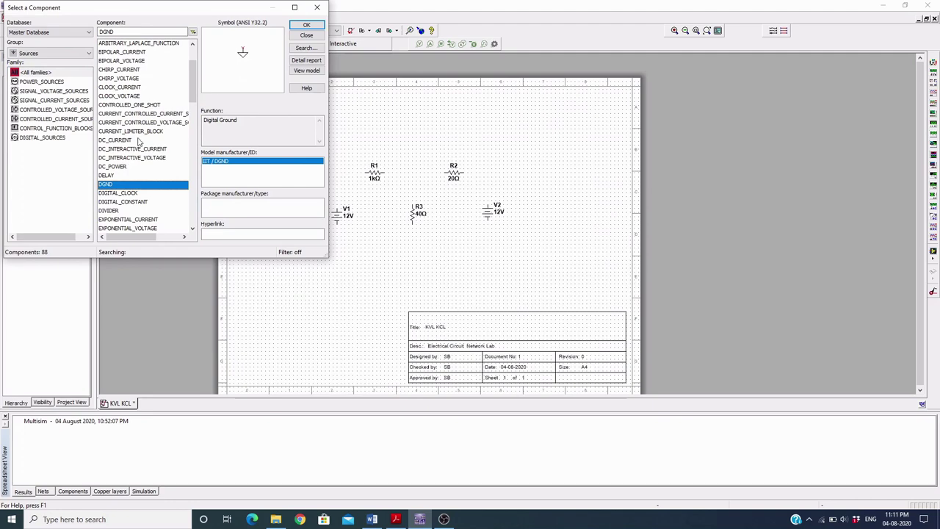
left_click(306, 25)
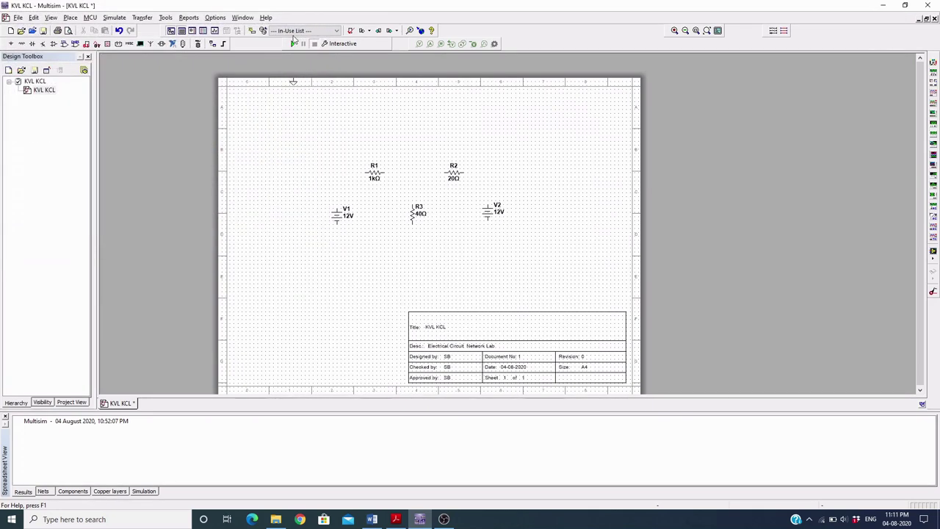
left_click(336, 253)
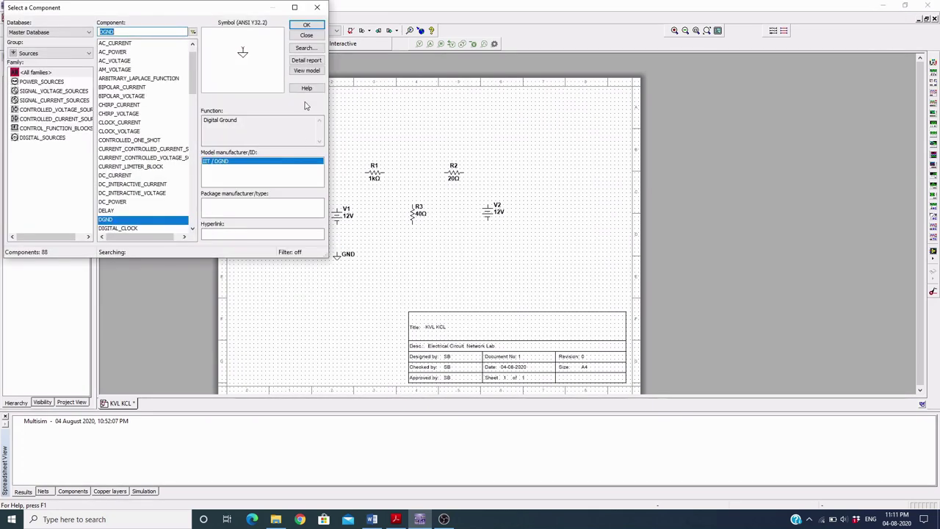
left_click(307, 35)
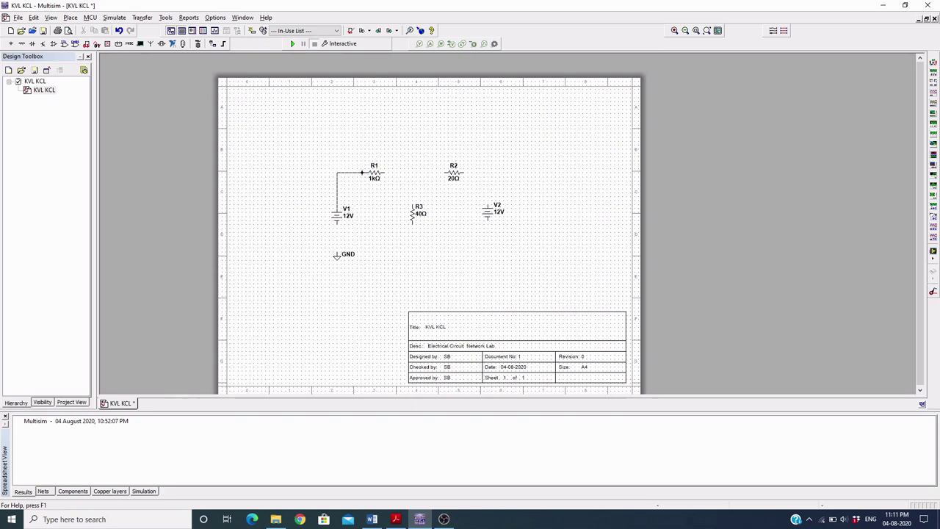
Wire V1's upper terminal to R1's left end, and R1's right end straight across to R2's left end.
left_click(362, 174)
scroll(363, 174, "up", 6)
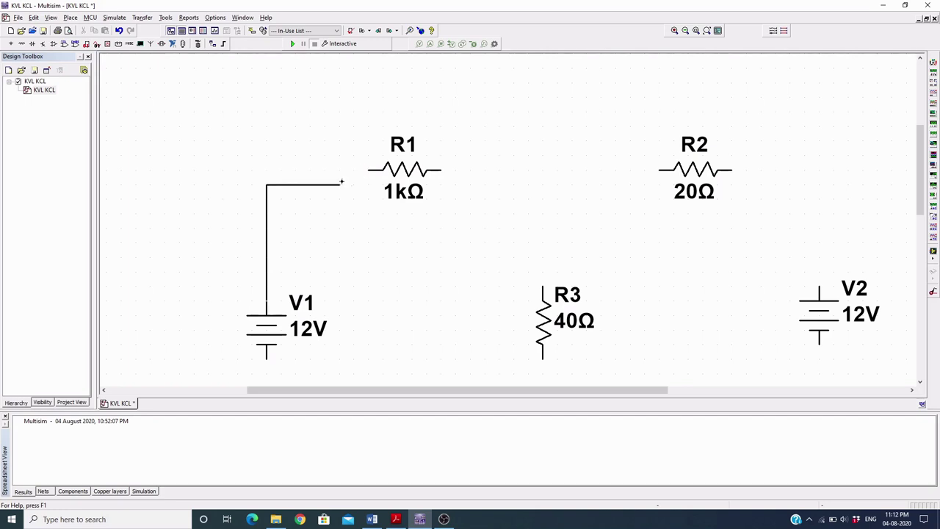
left_click(368, 171)
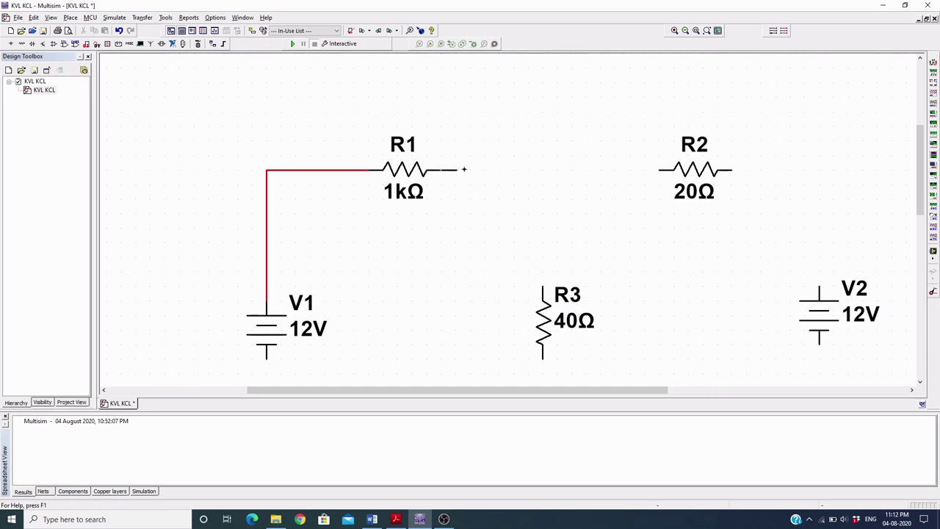
left_click(464, 170)
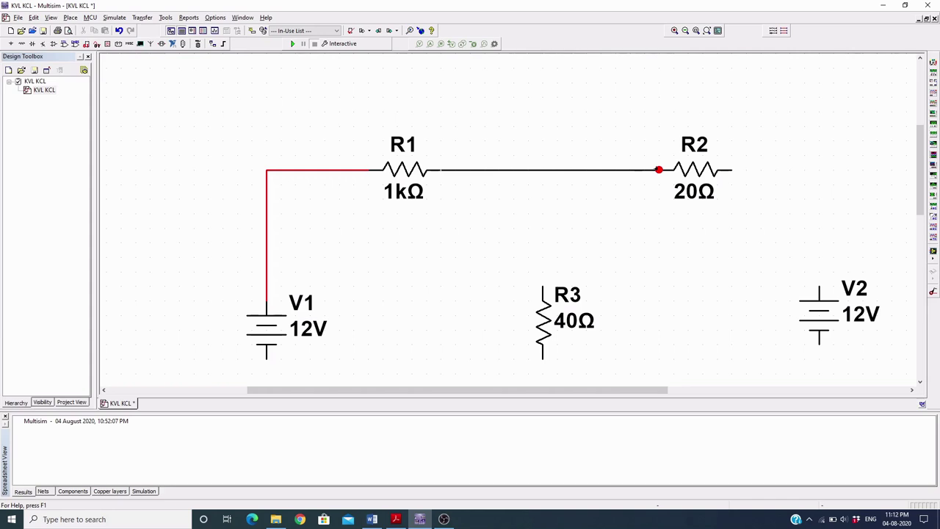
left_click(659, 169)
Connect R3's upper end to the wire between R1 and R2, and wire R2's right end to V2's upper terminal.
left_click(542, 286)
left_click(541, 170)
left_click(733, 171)
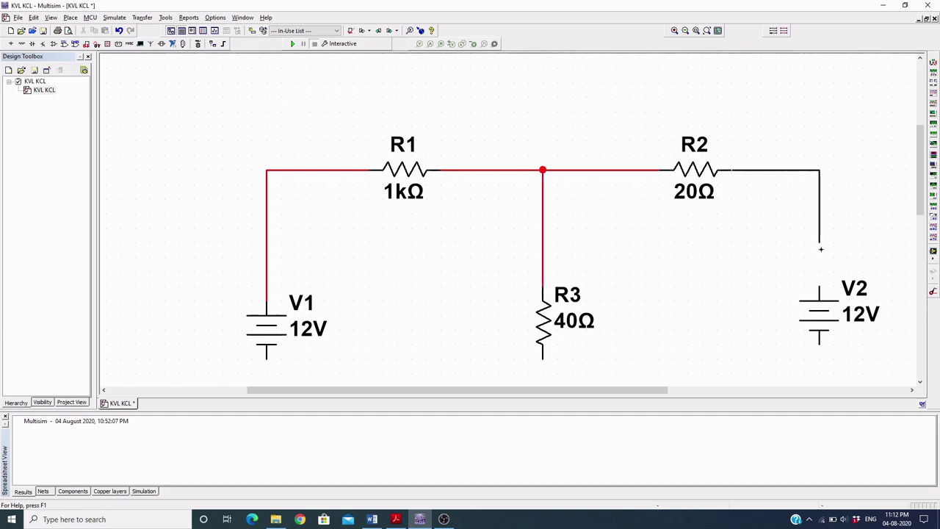
left_click(820, 286)
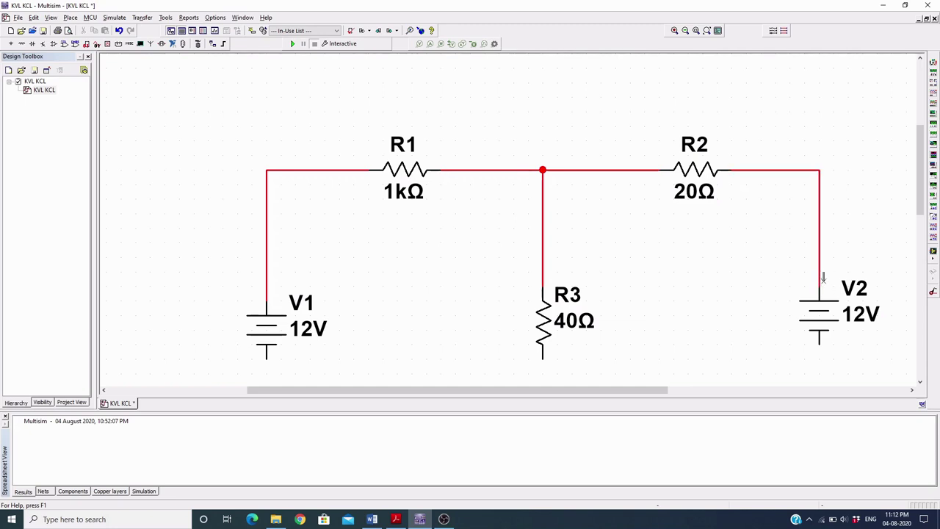
Wire the lower terminals of V2, R3 and V1 together along a common bottom line and connect it to the ground below V1.
scroll(823, 277, "down", 3)
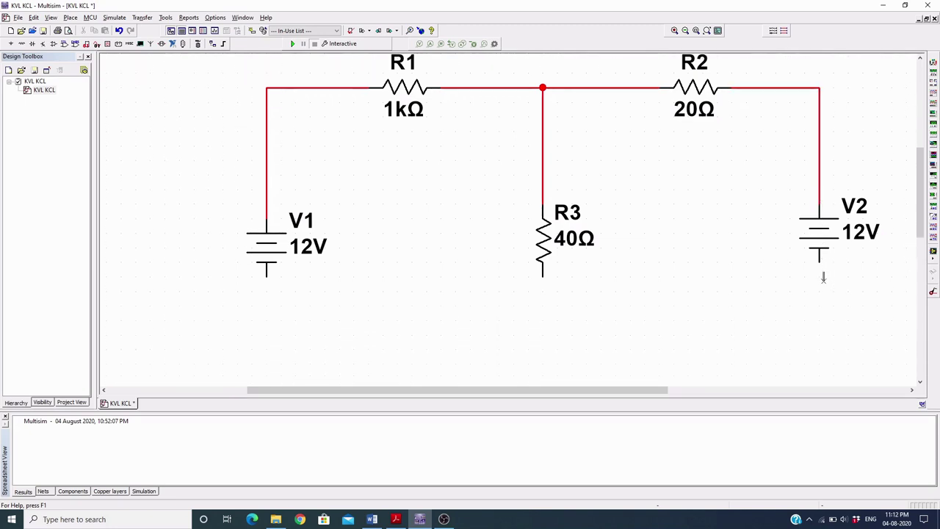
left_click(818, 248)
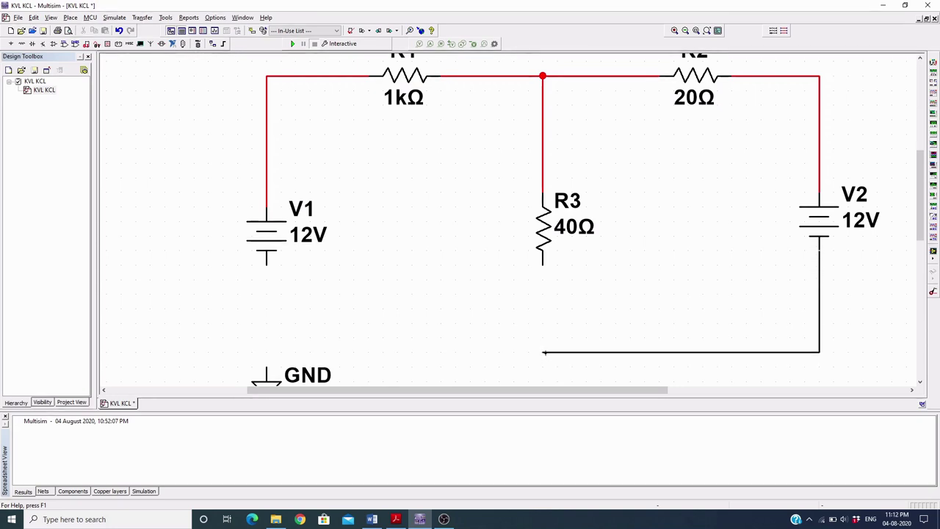
left_click(542, 265)
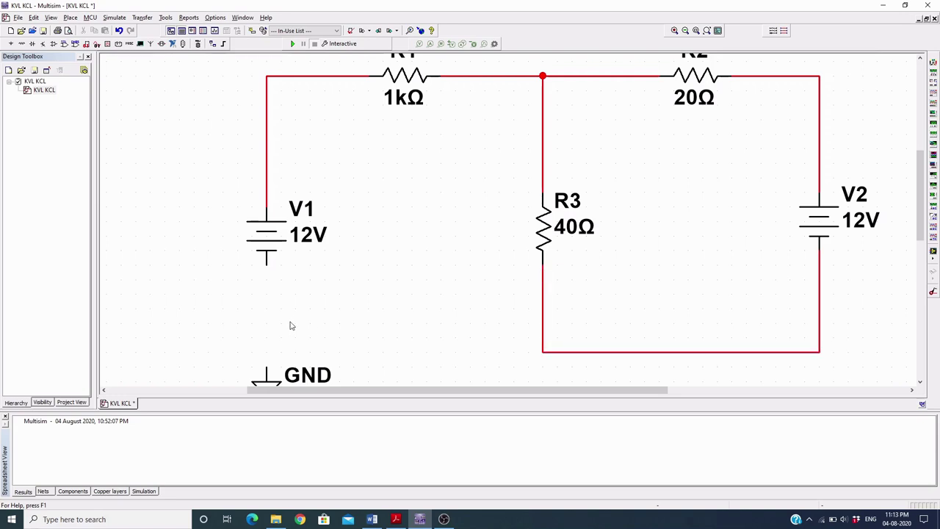
left_click(265, 264)
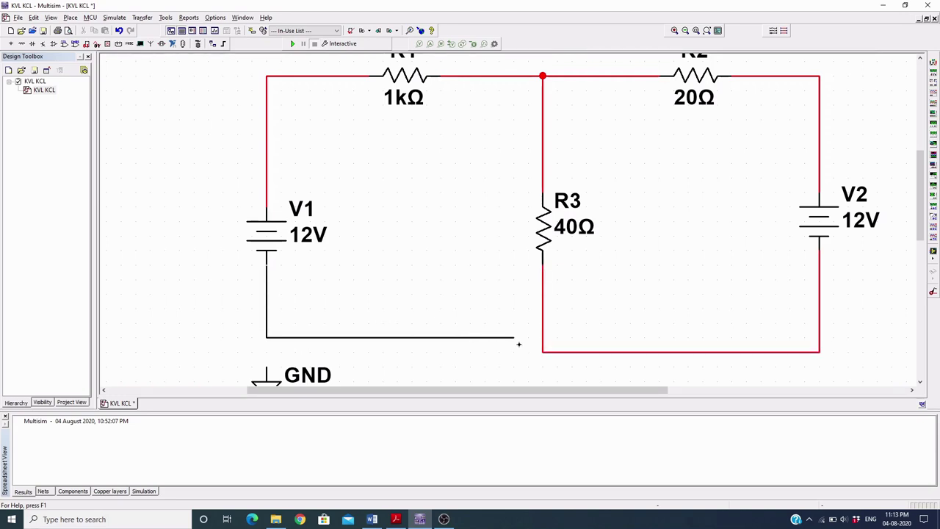
left_click(543, 353)
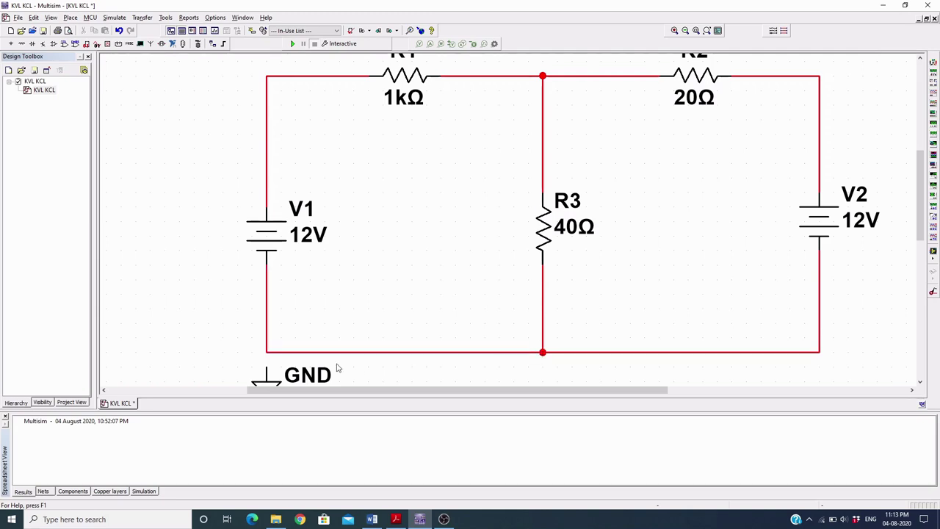
left_click(266, 352)
Set source V1's voltage to 10 V.
double_click(305, 243)
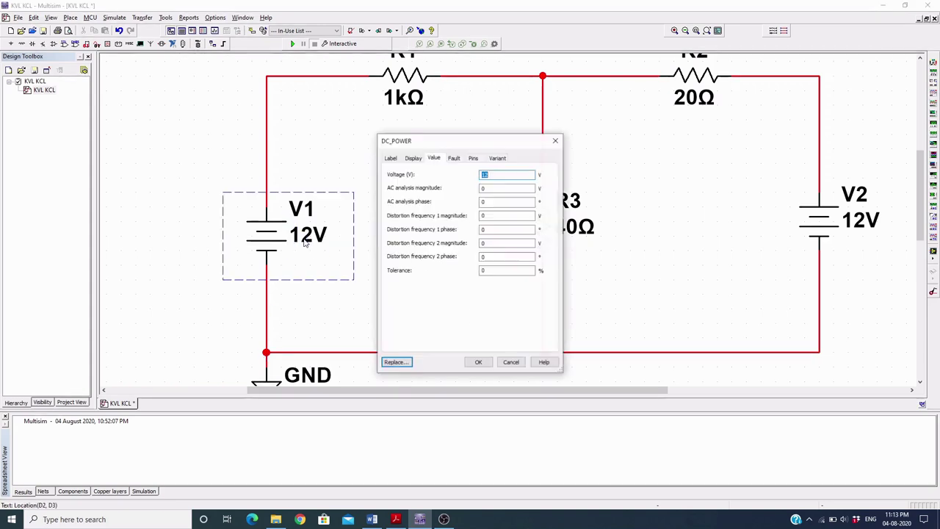
type("10")
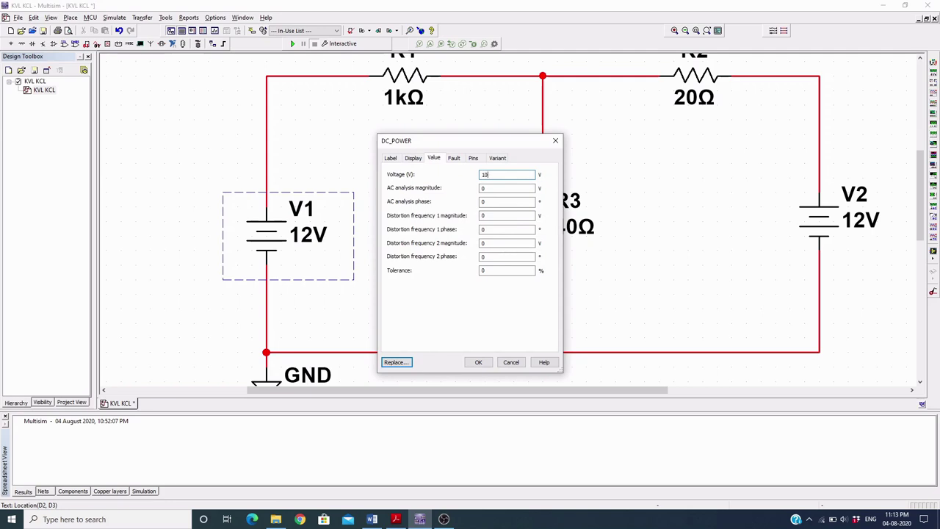
left_click(478, 362)
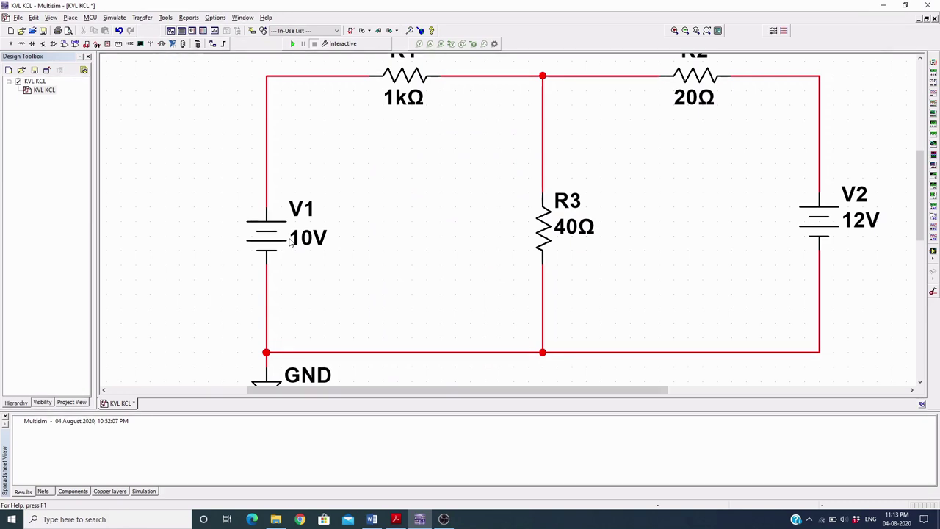
Set resistor R1's resistance to 10 Ω.
left_click(397, 100)
double_click(396, 101)
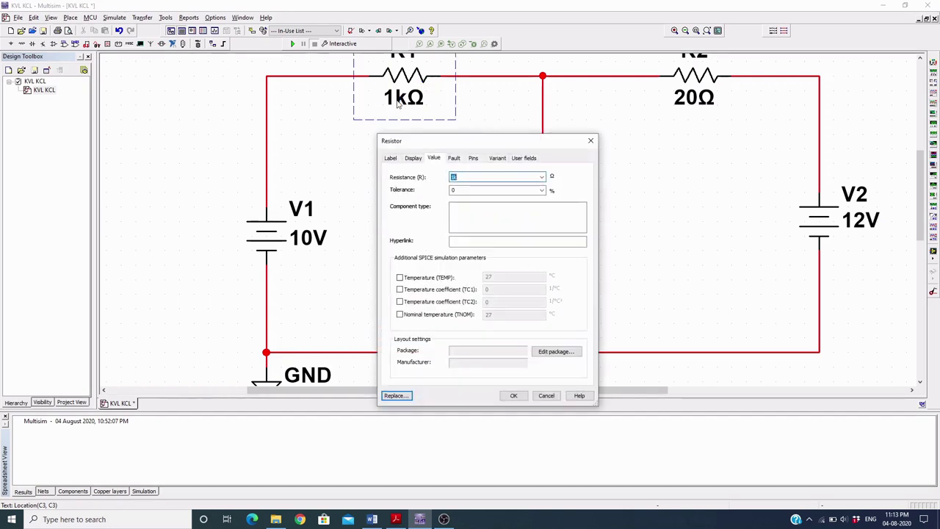
type("1")
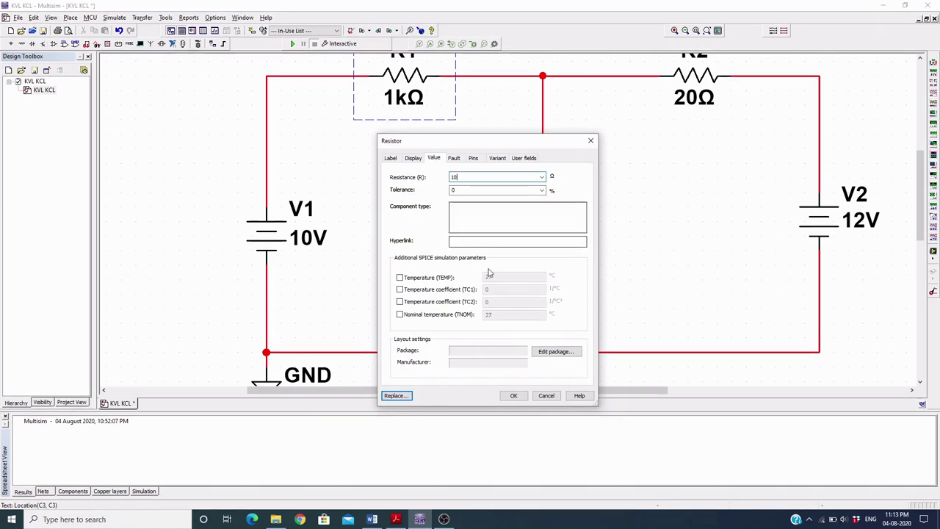
left_click(514, 397)
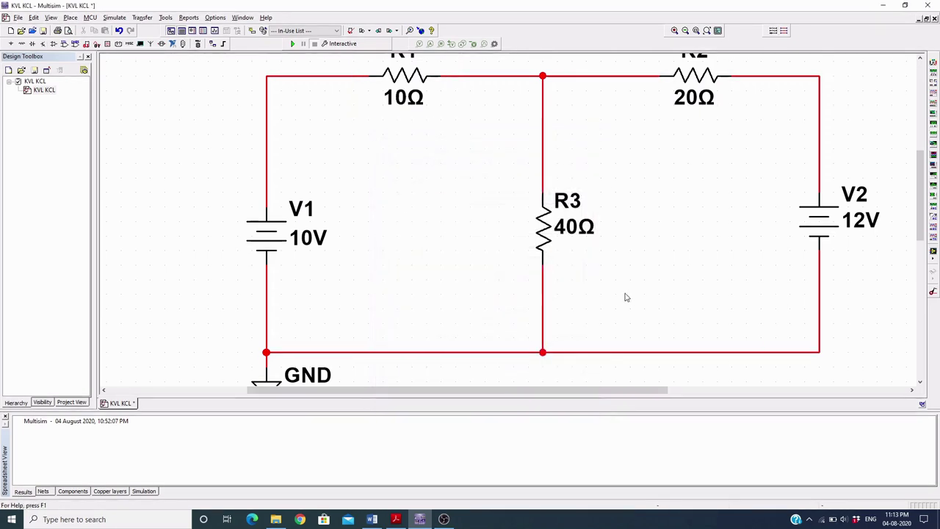
Set source V2's voltage to 20 V.
left_click(853, 218)
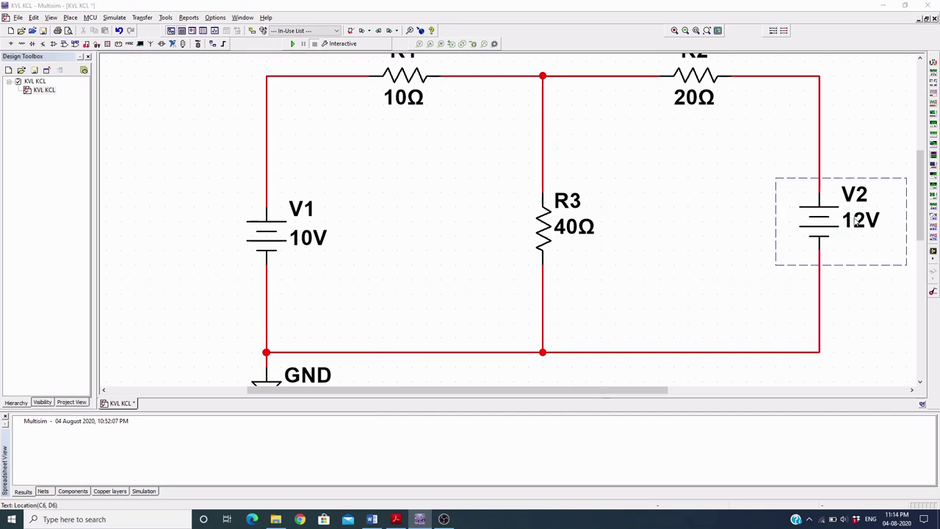
double_click(853, 218)
type("20")
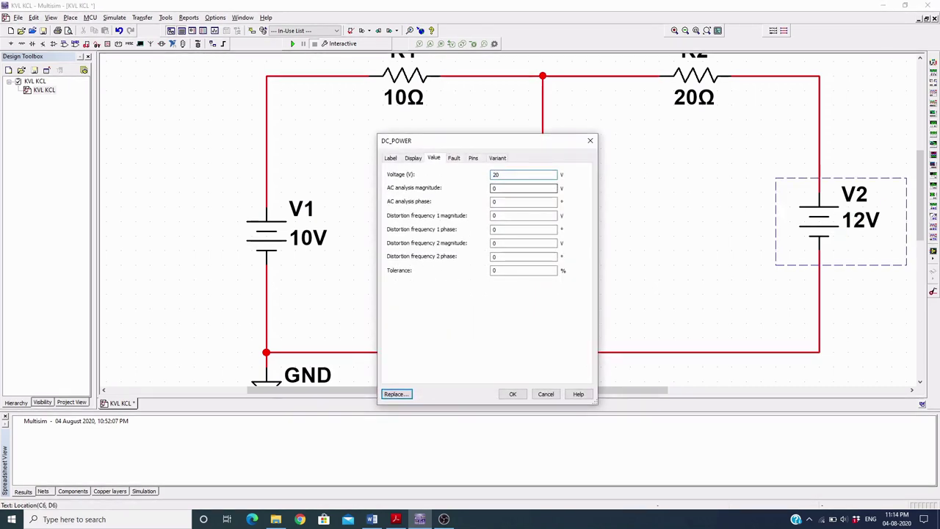
left_click(512, 394)
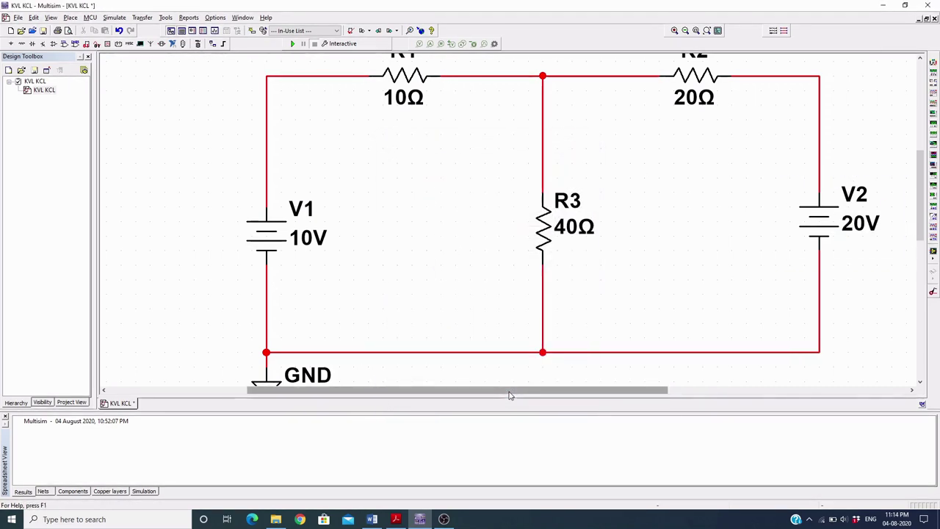
Place a multimeter instrument on the sheet directly above resistor R1.
scroll(558, 265, "down", 4)
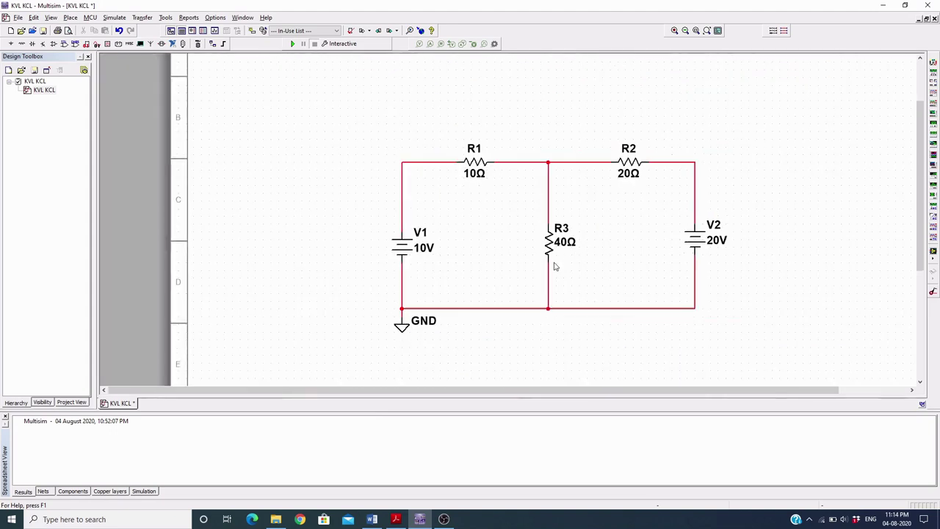
scroll(416, 274, "down", 2)
scroll(415, 273, "up", 1)
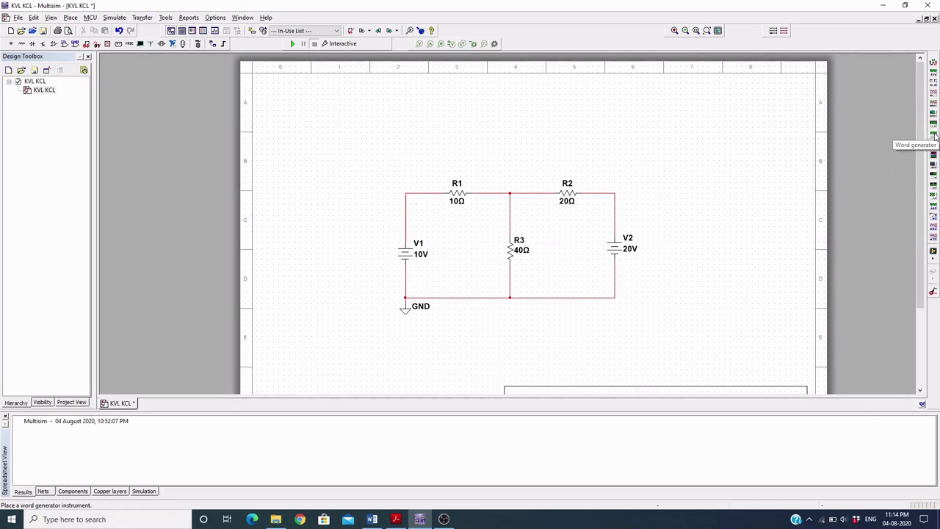
left_click(933, 63)
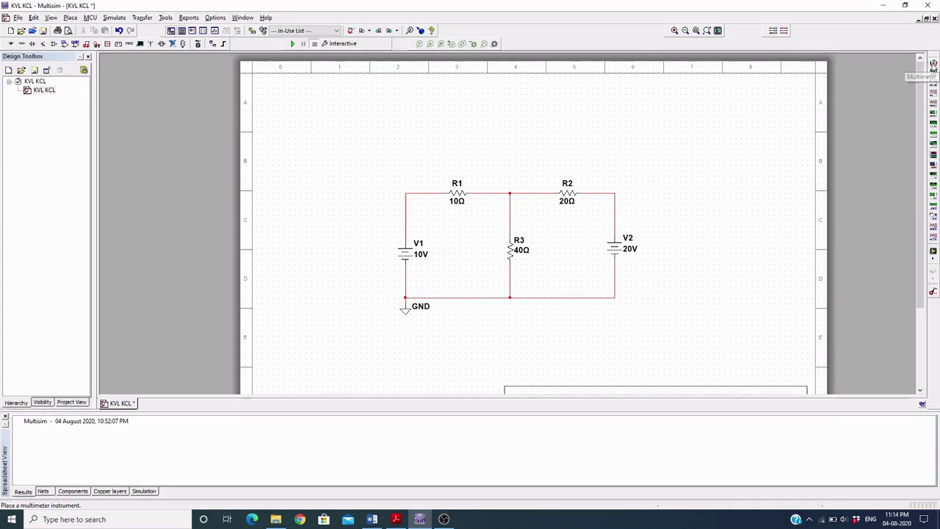
left_click(806, 92)
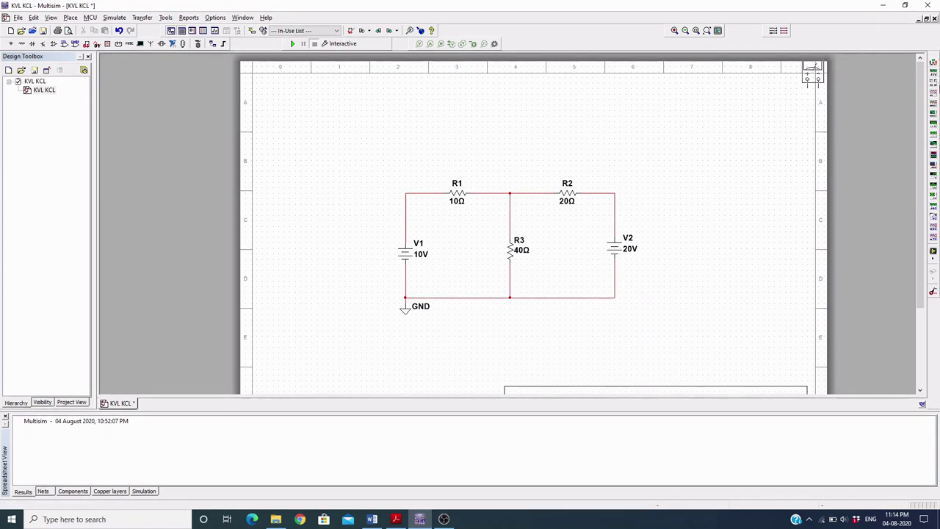
left_click(450, 143)
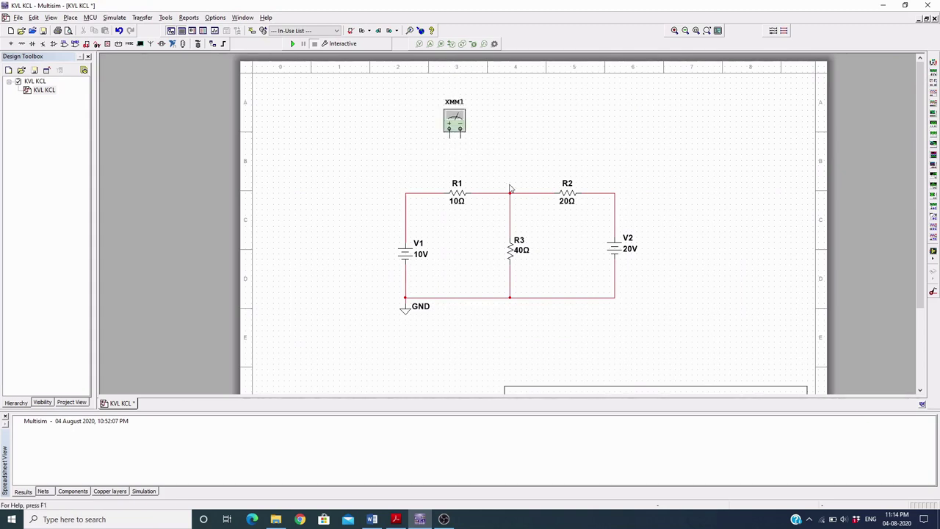
Connect the multimeter in parallel with R1, wiring its positive terminal to the left side and its negative terminal to the right.
left_click(449, 138)
left_click(410, 191)
left_click(498, 192)
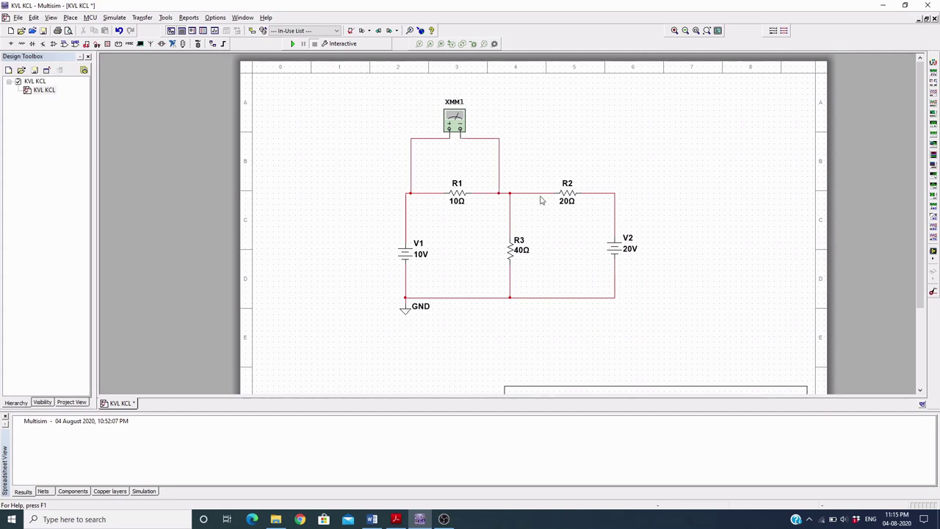
Place a vertical voltmeter (VOLTMETER_V) from the Indicators group between the multimeter and resistor R1.
left_click(933, 63)
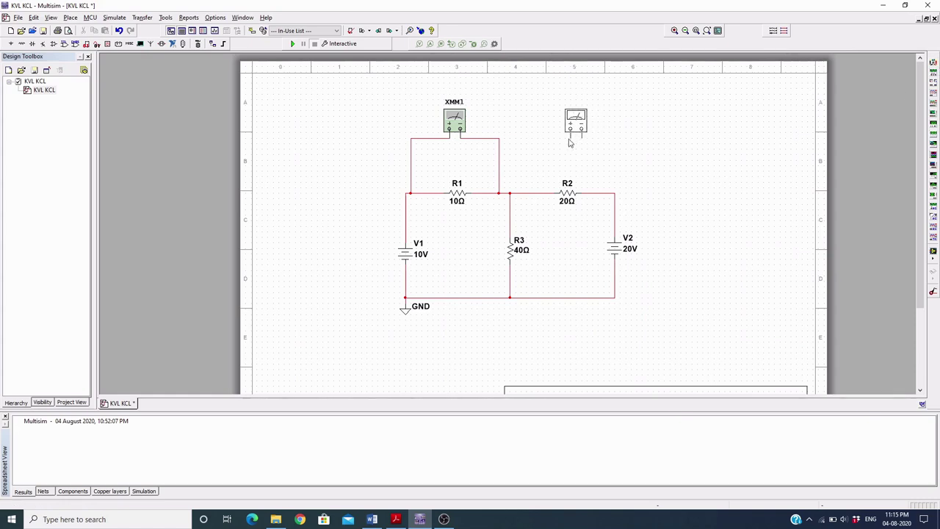
key("Escape")
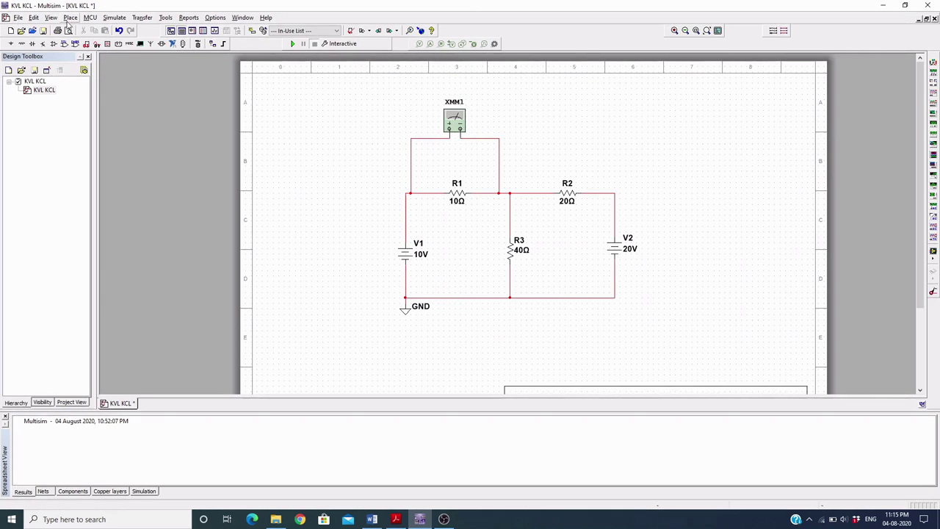
left_click(69, 19)
left_click(82, 28)
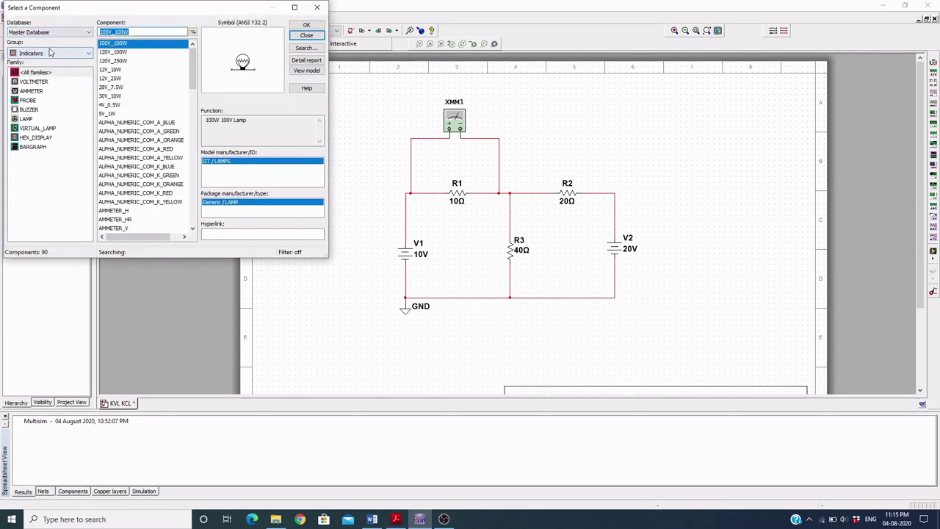
left_click(50, 53)
left_click(43, 171)
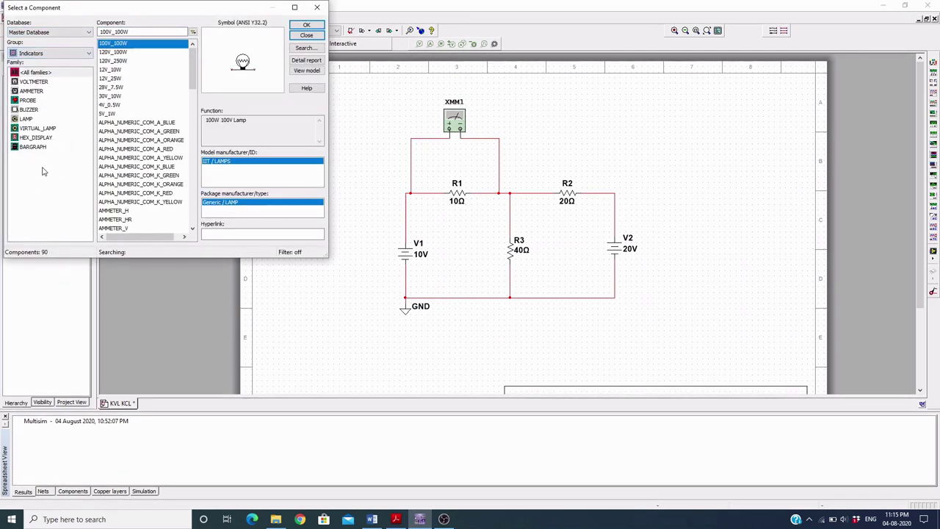
left_click(38, 81)
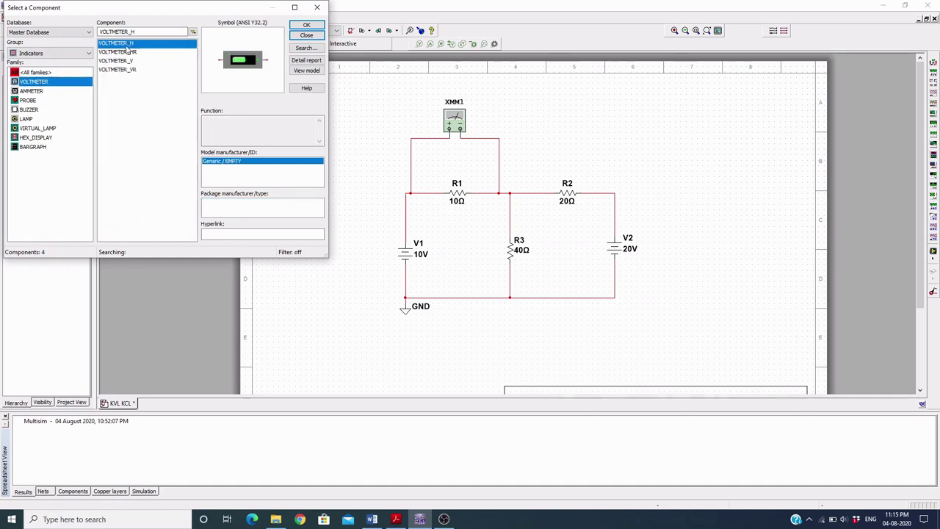
left_click(122, 62)
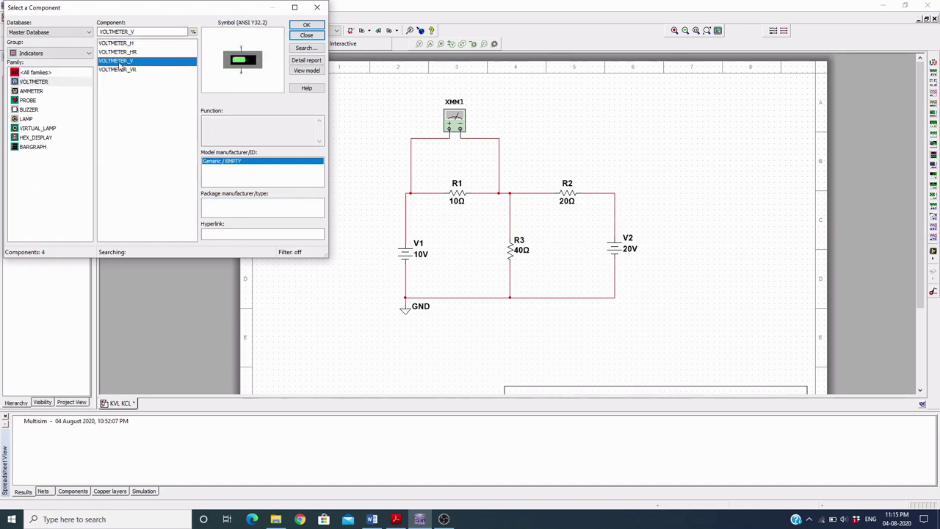
left_click(308, 26)
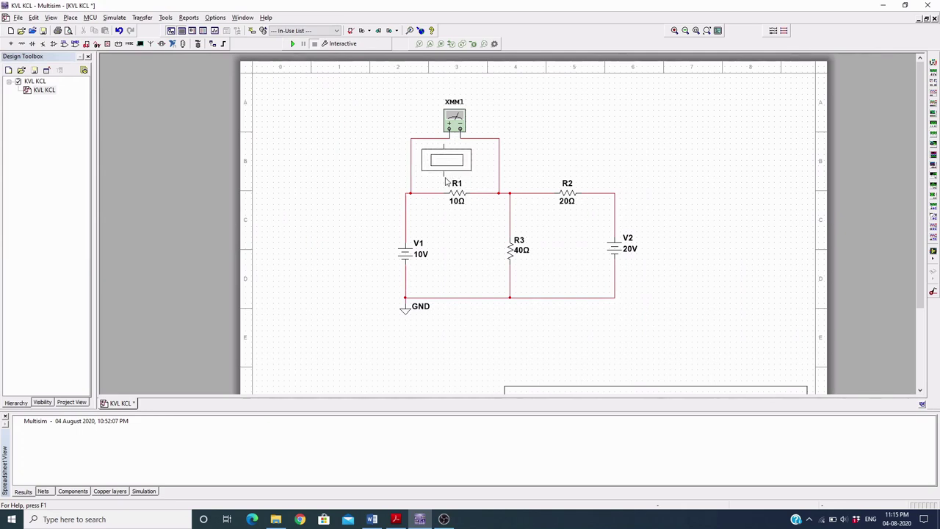
left_click(448, 179)
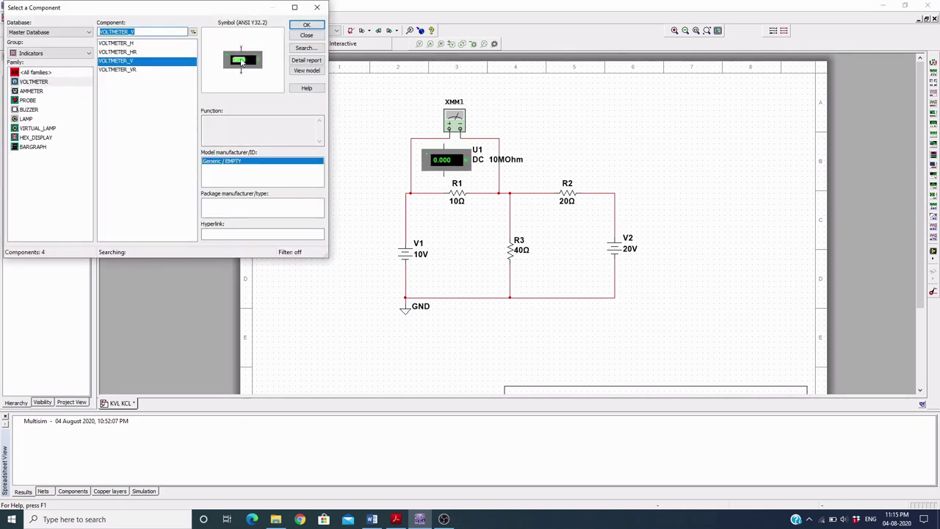
Place two more VOLTMETER_V components, one directly above resistor R2 and one between resistor R3 and source V2.
left_click(301, 28)
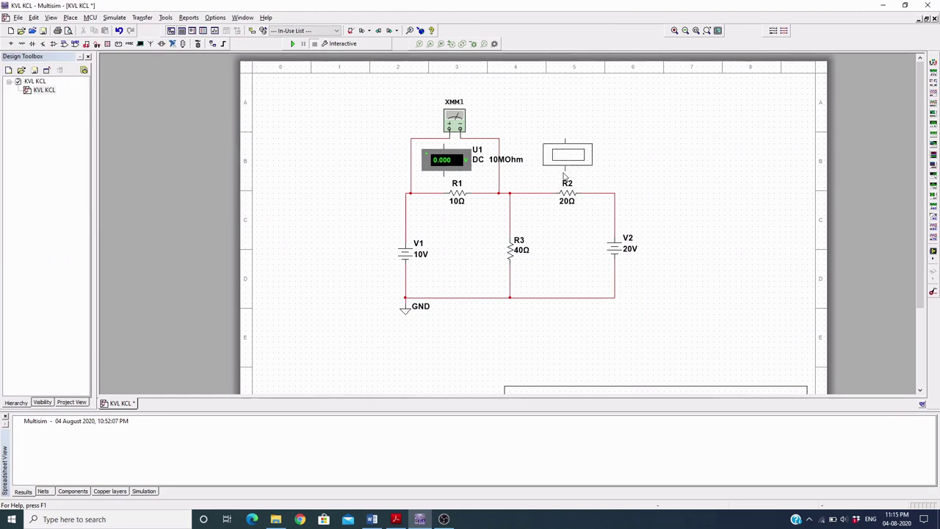
left_click(564, 176)
left_click(304, 27)
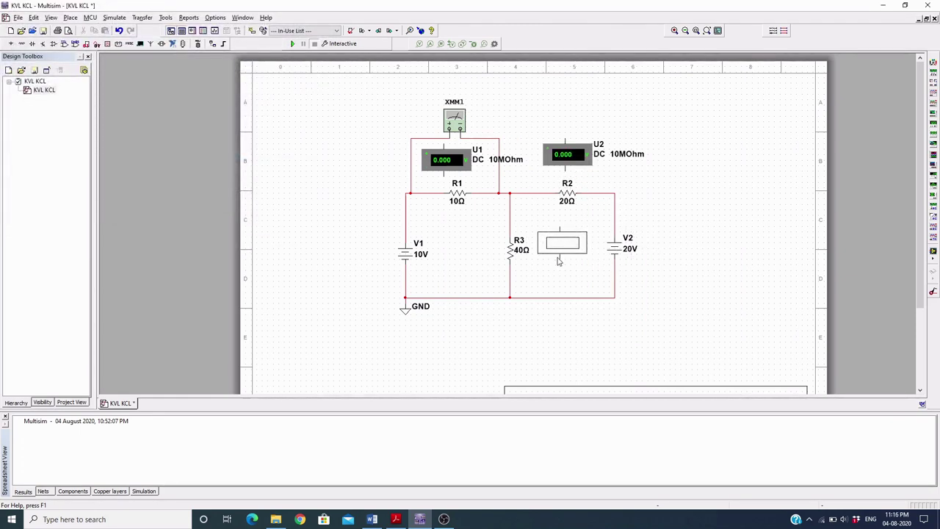
left_click(558, 260)
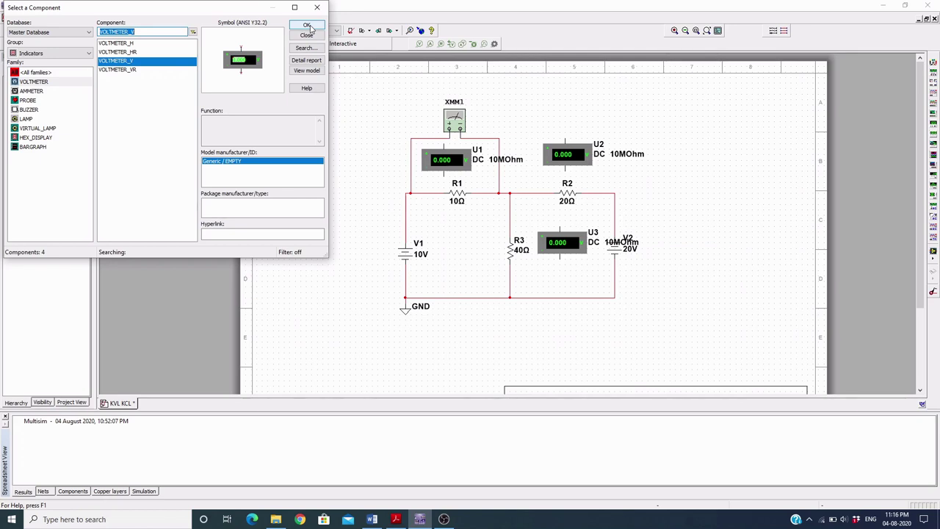
Place a vertical ammeter (AMMETER_V) between source V1 and resistor R3, and finish placing components.
left_click(41, 91)
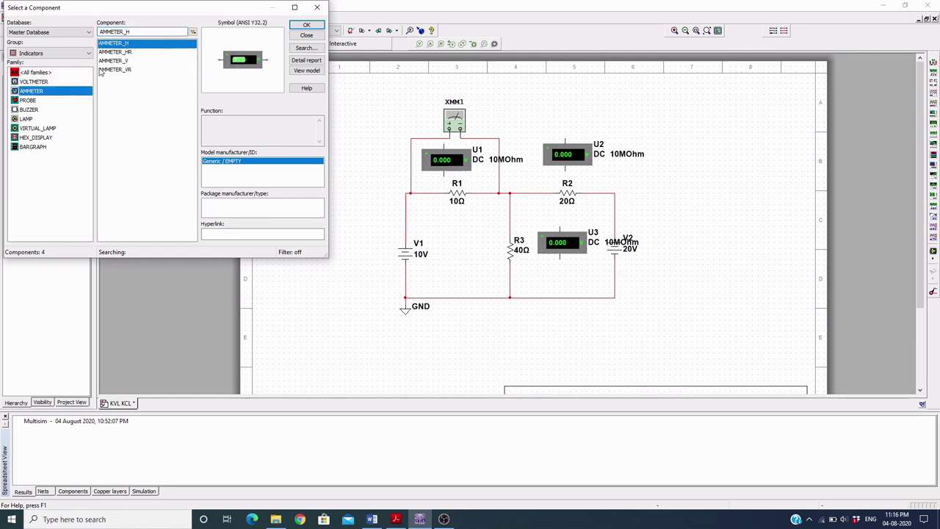
left_click(119, 61)
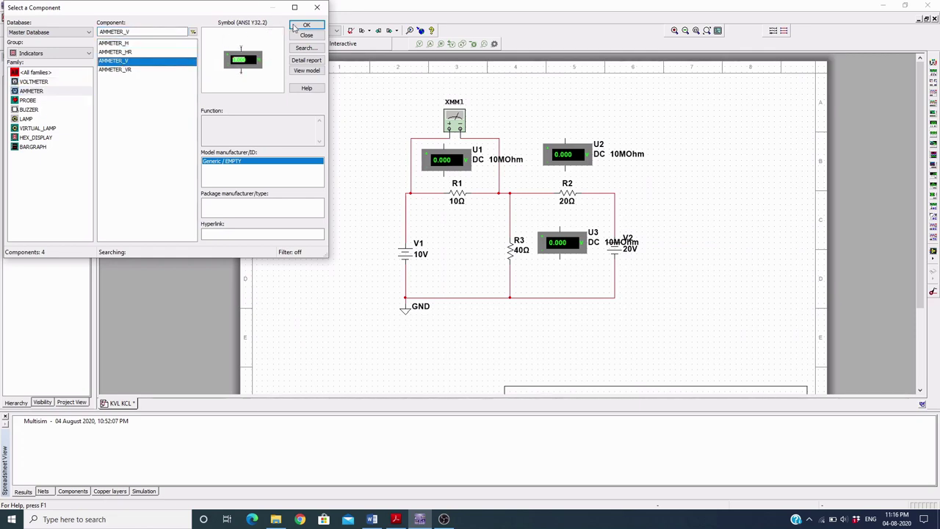
left_click(315, 28)
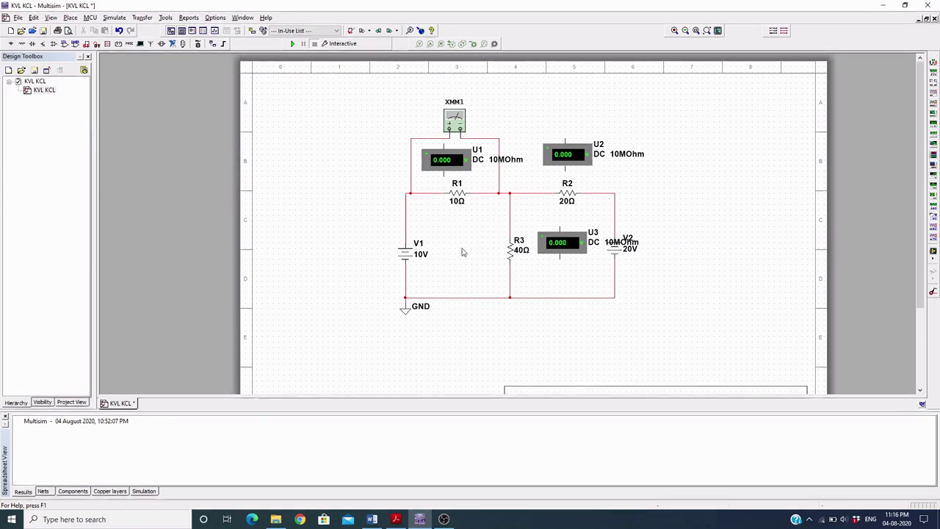
left_click(461, 254)
left_click(308, 37)
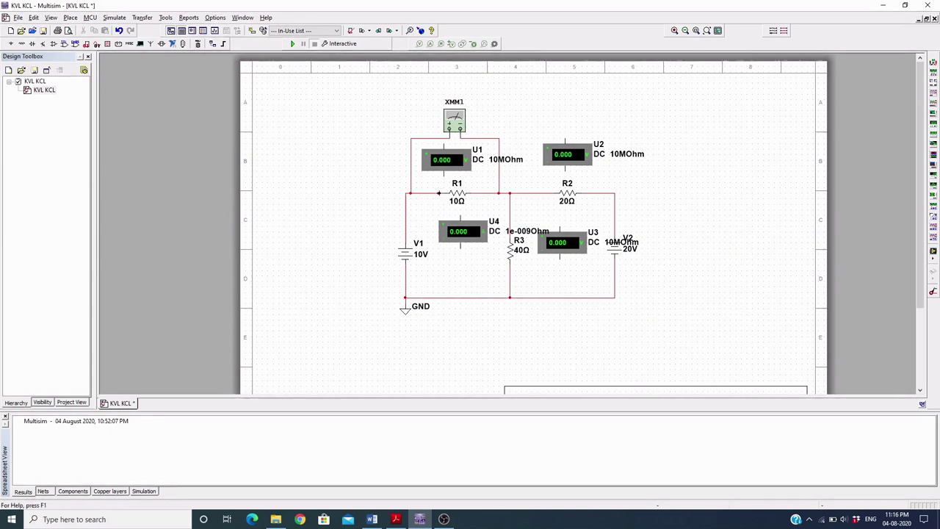
Wire voltmeter U1 in parallel with R1, its lower terminal to the resistor's left side and its upper terminal to the right.
left_click(444, 191)
left_click(443, 143)
left_click(486, 192)
Wire voltmeter U2 in parallel with R2, its lower terminal to the resistor's left side and its upper terminal to the right.
left_click(564, 170)
left_click(531, 192)
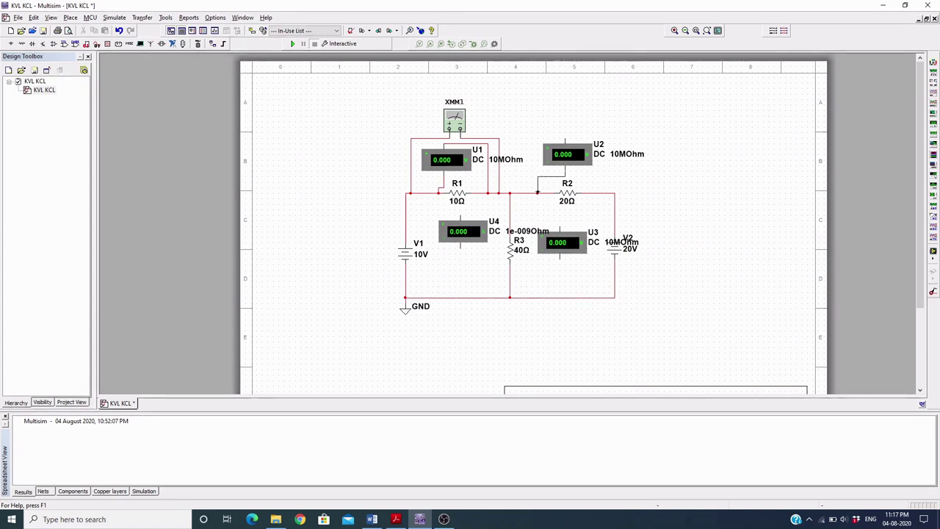
left_click(537, 189)
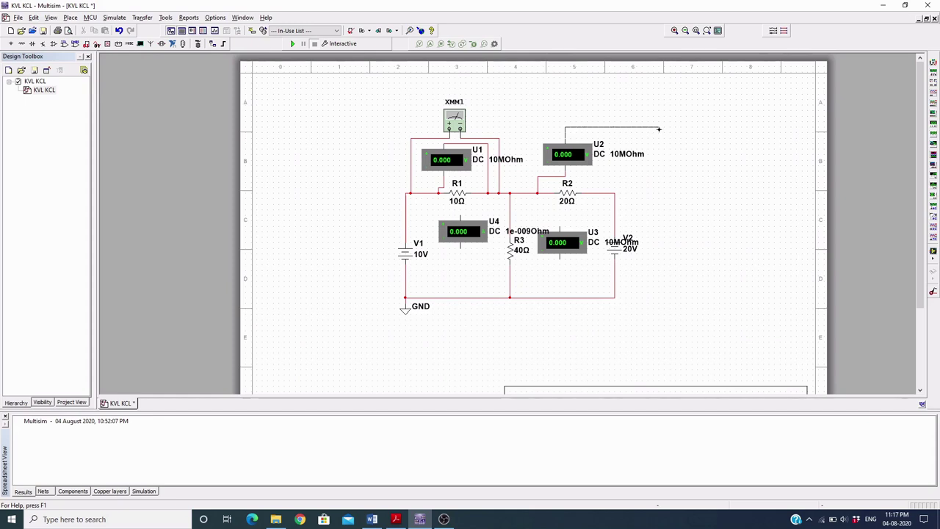
left_click(599, 192)
Shift source V2 farther right and position voltmeter U3 between R3 and V2 so they no longer overlap.
left_click(613, 252)
left_click_drag(612, 255, 683, 255)
left_click(681, 281)
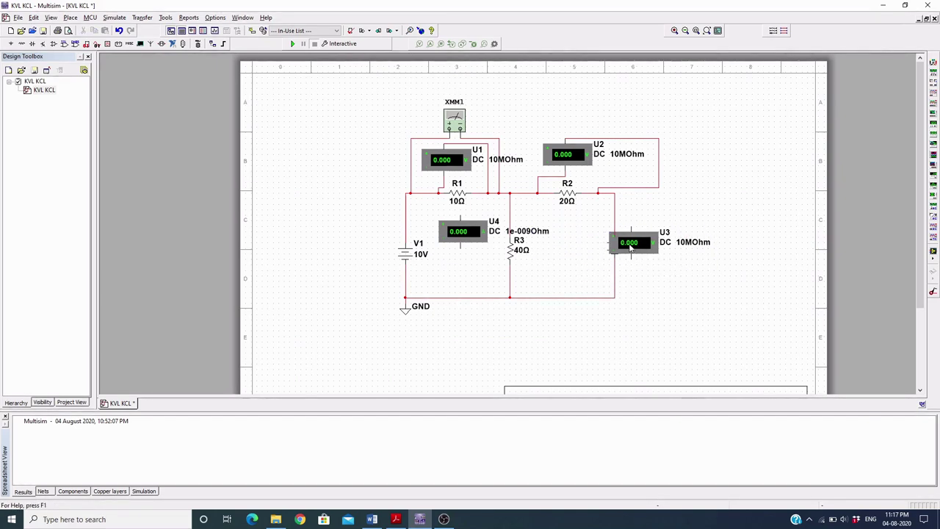
left_click_drag(652, 253, 566, 249)
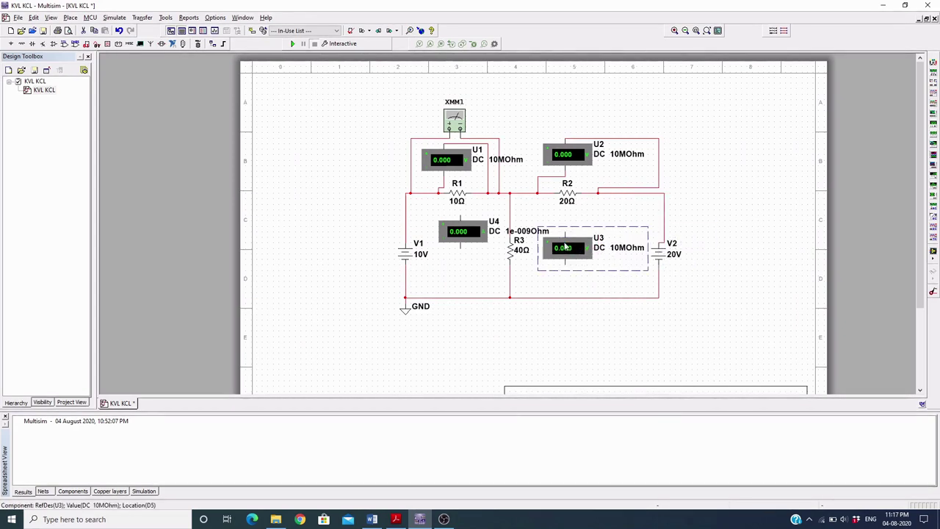
Move ammeter U4's resistance label below the meter, clear of the R3 branch.
left_click(529, 232)
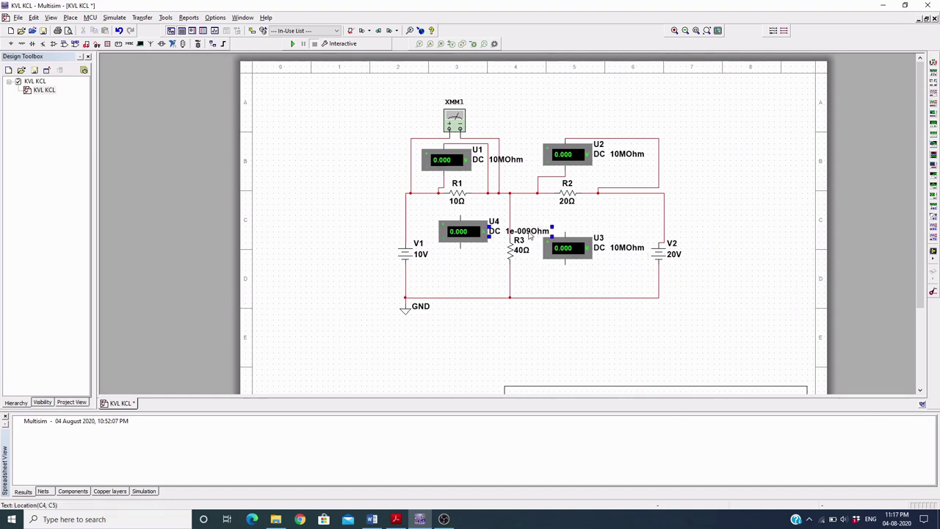
left_click_drag(529, 233, 473, 261)
left_click(544, 320)
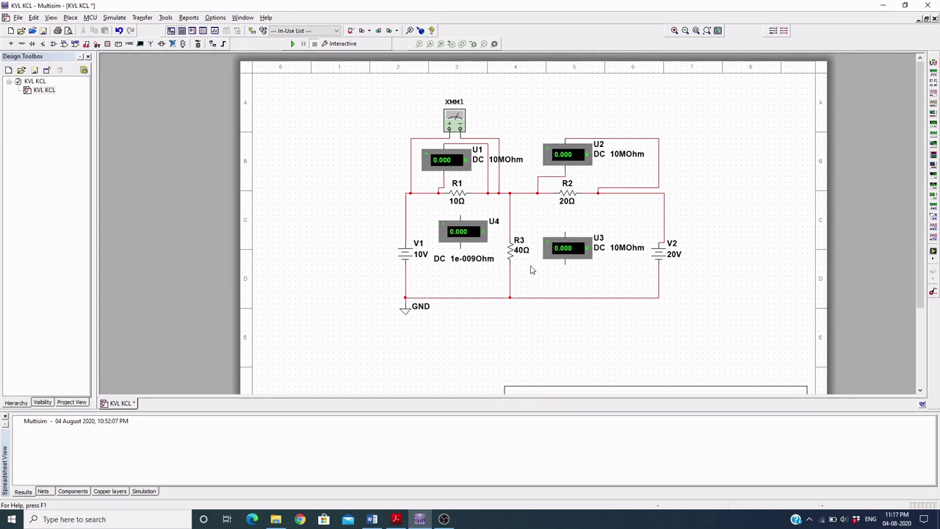
Wire voltmeter U3 in parallel with R3, its upper terminal above the resistor and its lower terminal below it.
left_click(565, 227)
left_click(510, 226)
left_click(565, 263)
left_click(509, 281)
Connect ammeter U4's upper and lower terminals to two separate points on the vertical wire above R3.
left_click(461, 217)
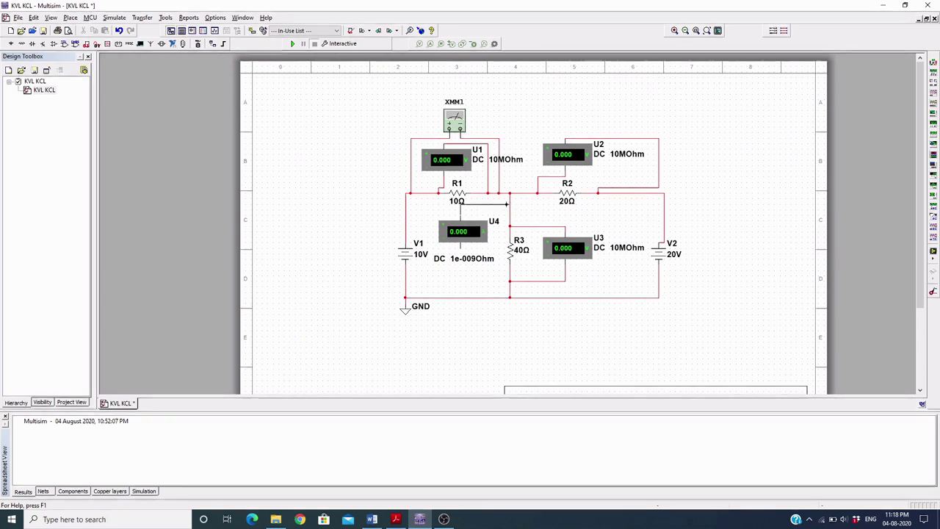
left_click(510, 204)
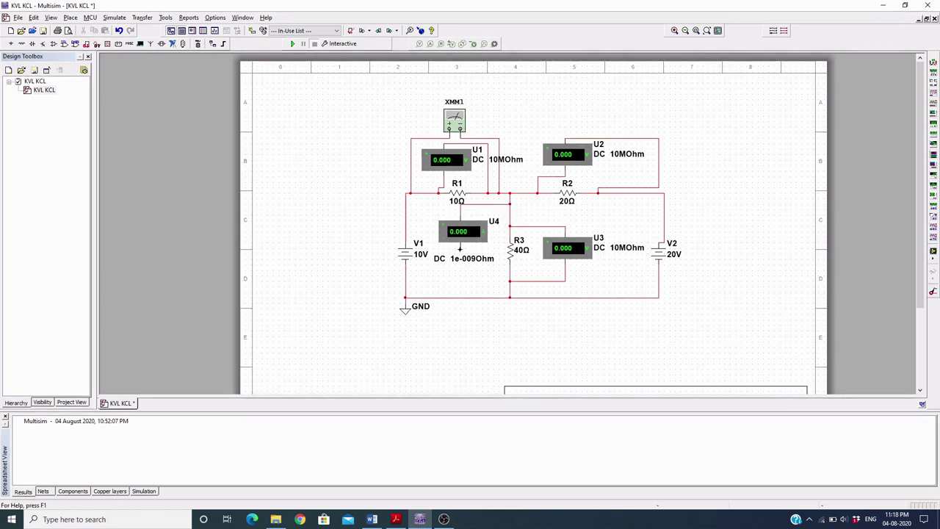
left_click(461, 243)
left_click(509, 214)
left_click(510, 210)
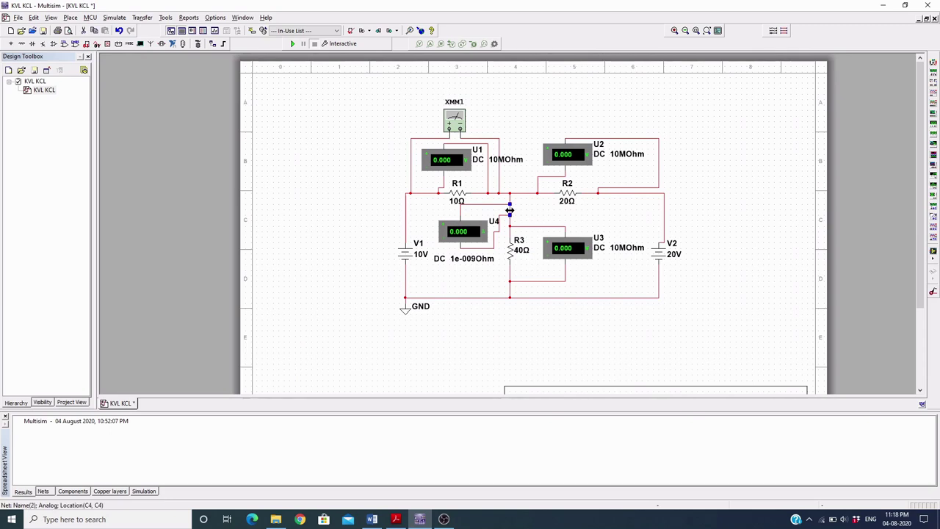
double_click(509, 210)
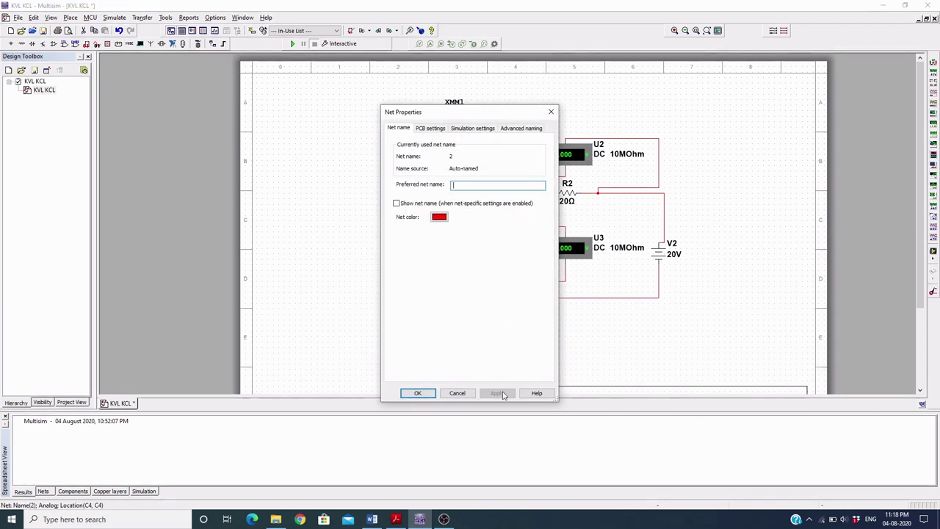
left_click(465, 392)
left_click(502, 280)
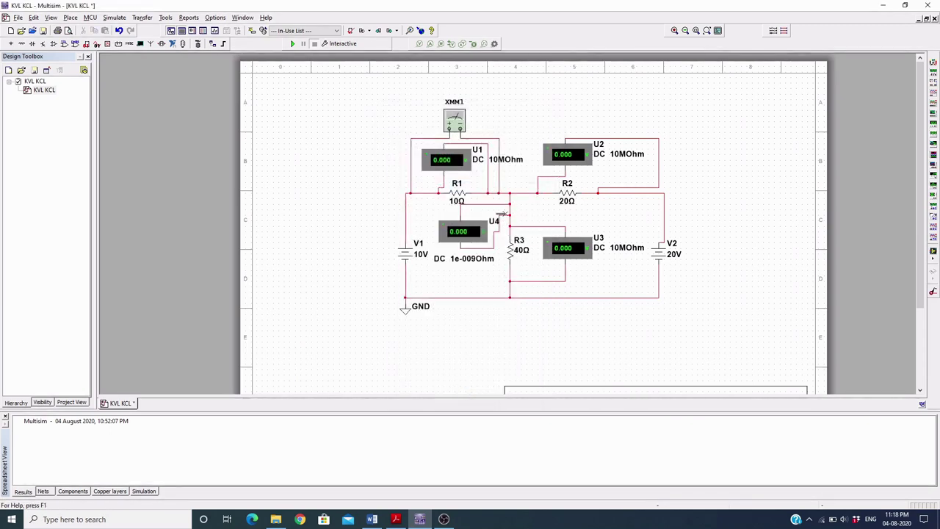
Delete the wire segment between ammeter U4's two connection points above R3 to put the ammeter in series.
left_click(509, 205)
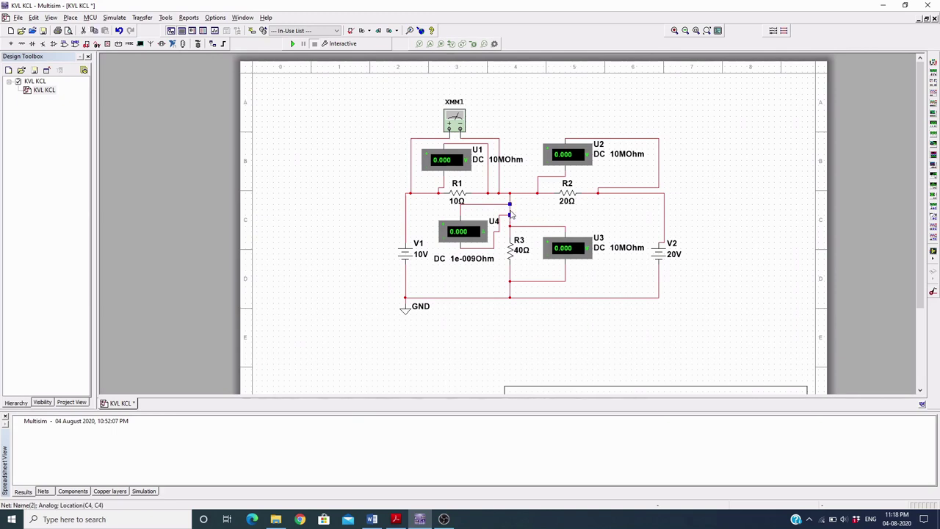
right_click(512, 213)
left_click(531, 217)
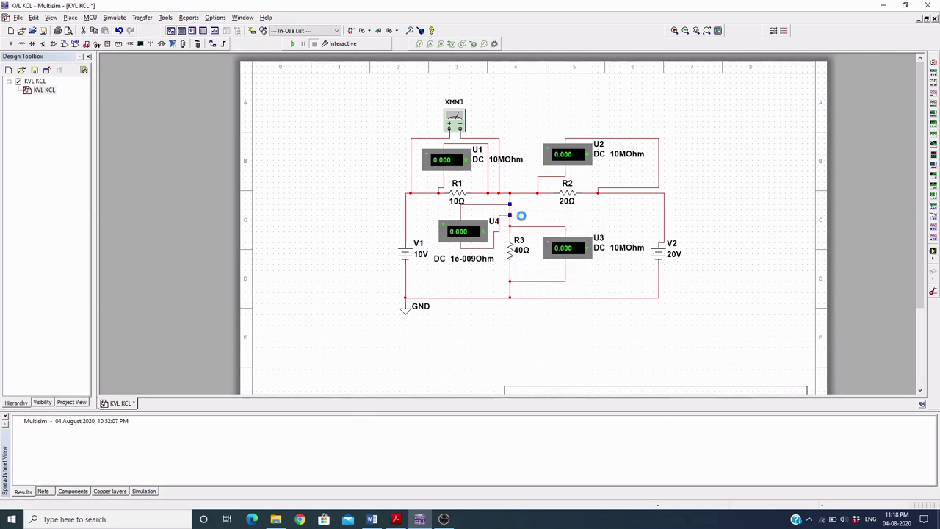
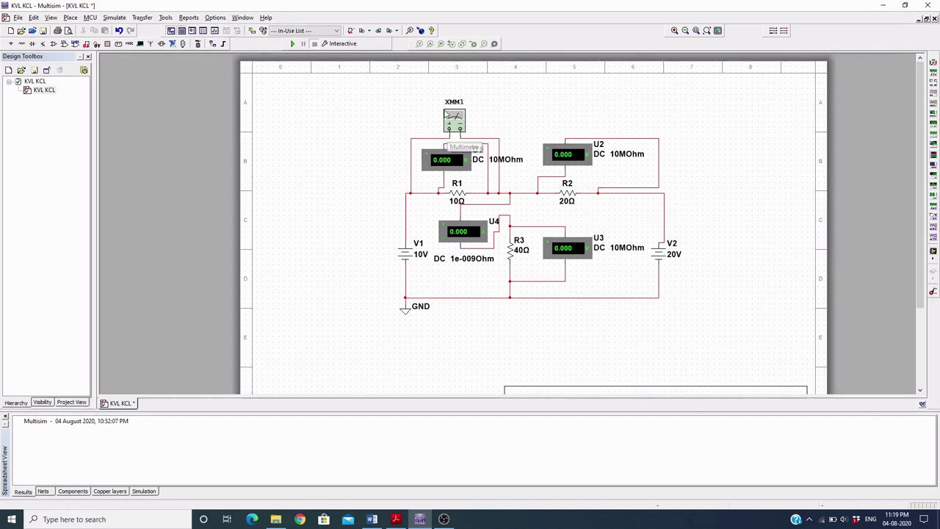
Set multimeter XMM1's voltmeter resistance to 10 MΩ and move its readout window clear of the circuit, left of R1.
double_click(455, 118)
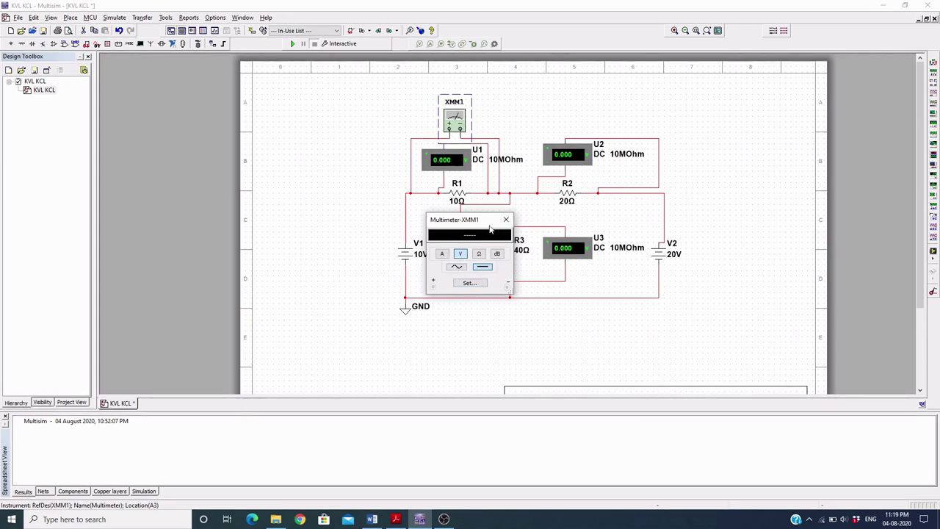
left_click(470, 283)
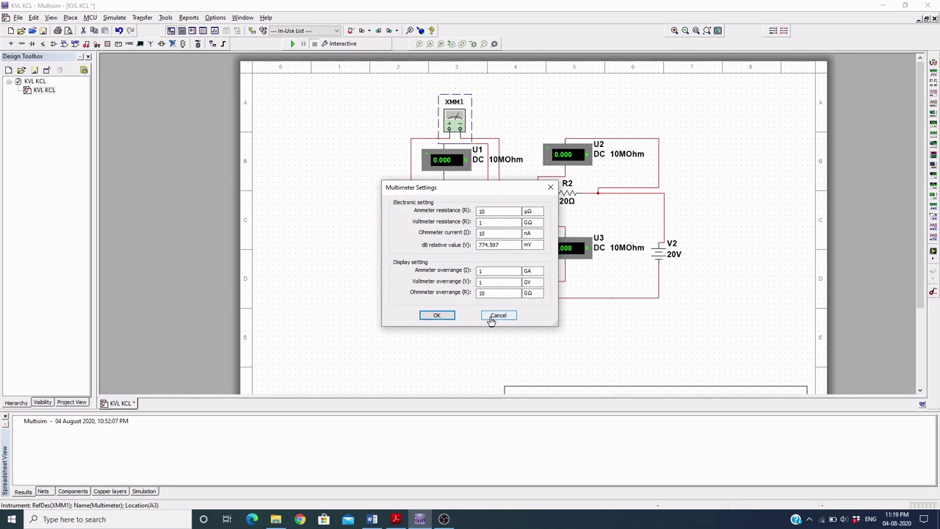
left_click(496, 224)
type("0")
left_click(528, 224)
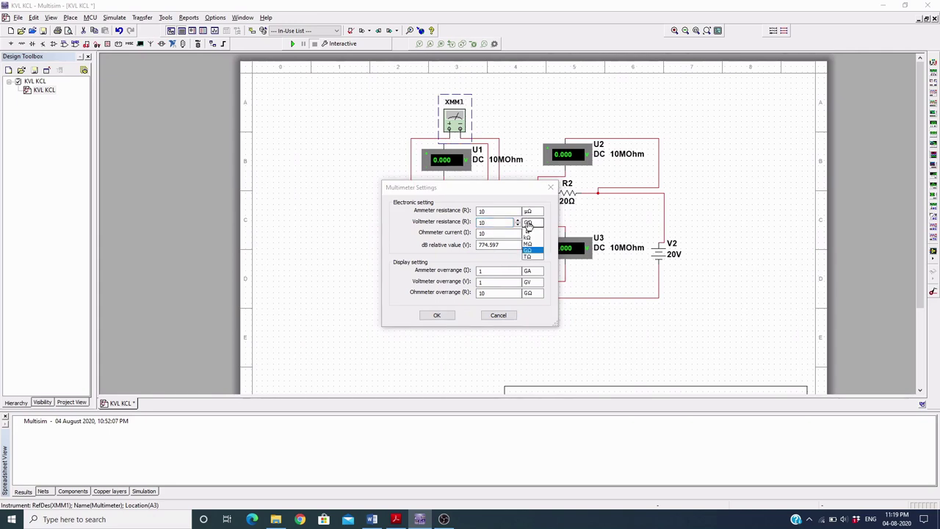
left_click(528, 244)
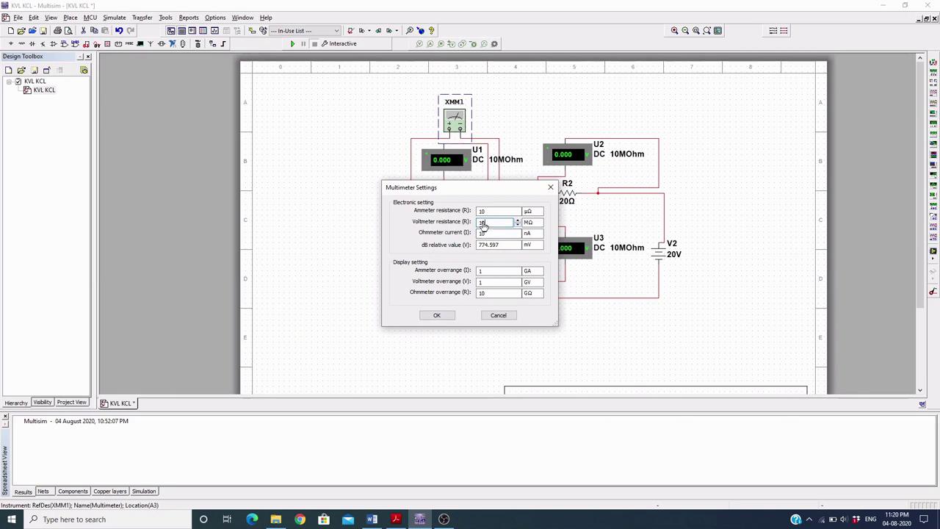
left_click(436, 316)
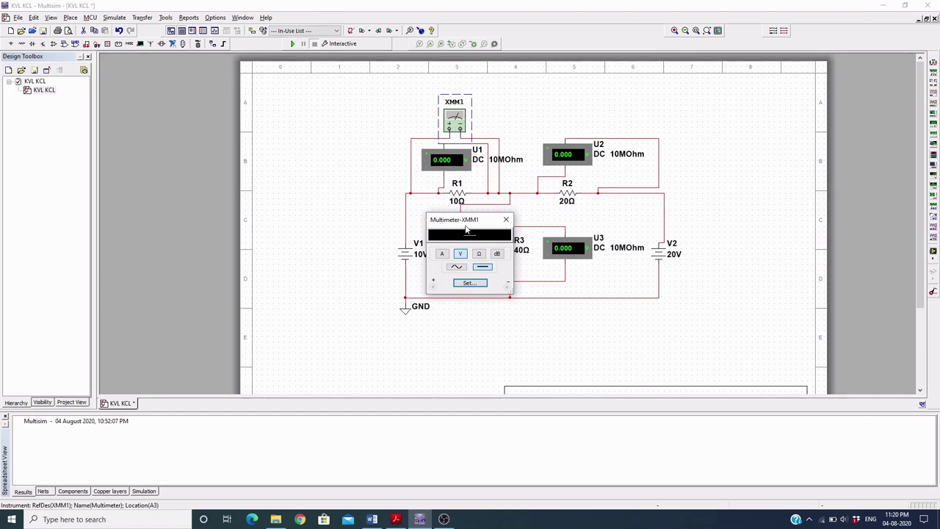
left_click_drag(470, 222, 354, 166)
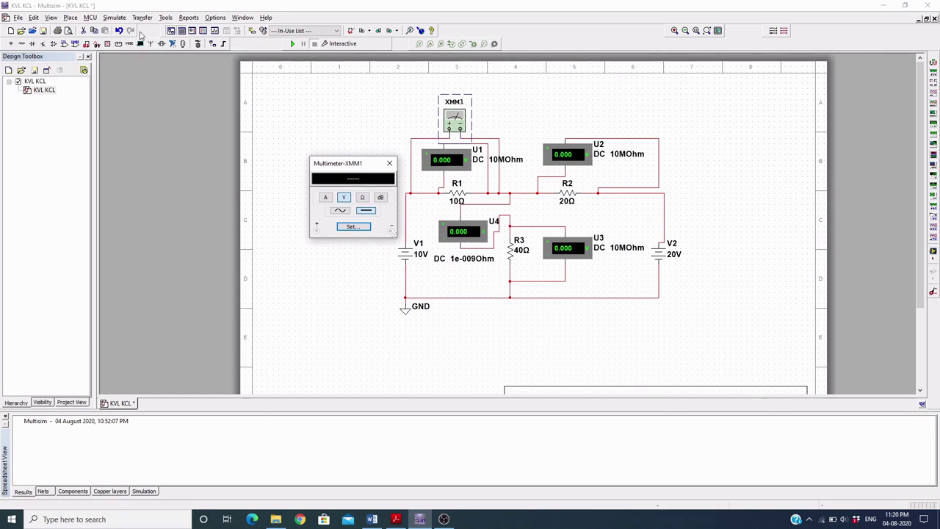
Run the interactive simulation to read the voltmeters, ammeter U4 and multimeter XMM1, and stop it after closing XMM1's window.
left_click(116, 17)
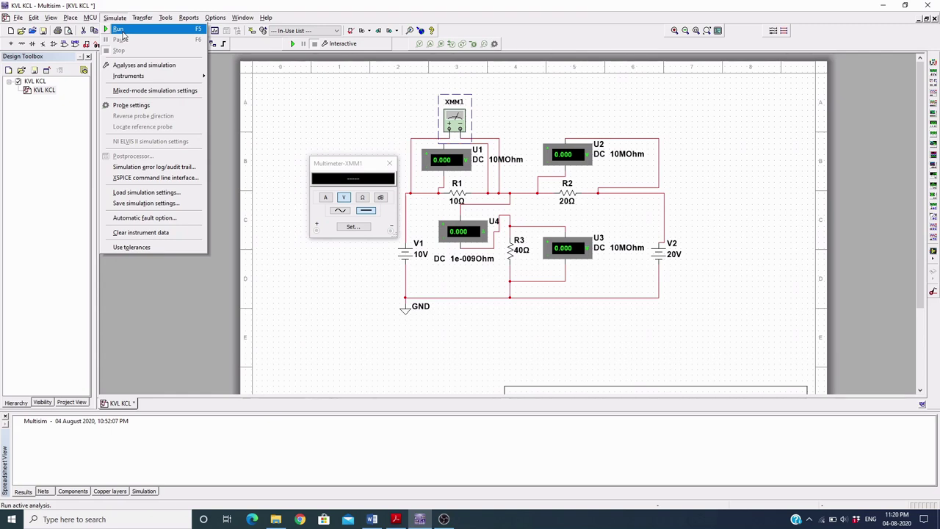
left_click(142, 17)
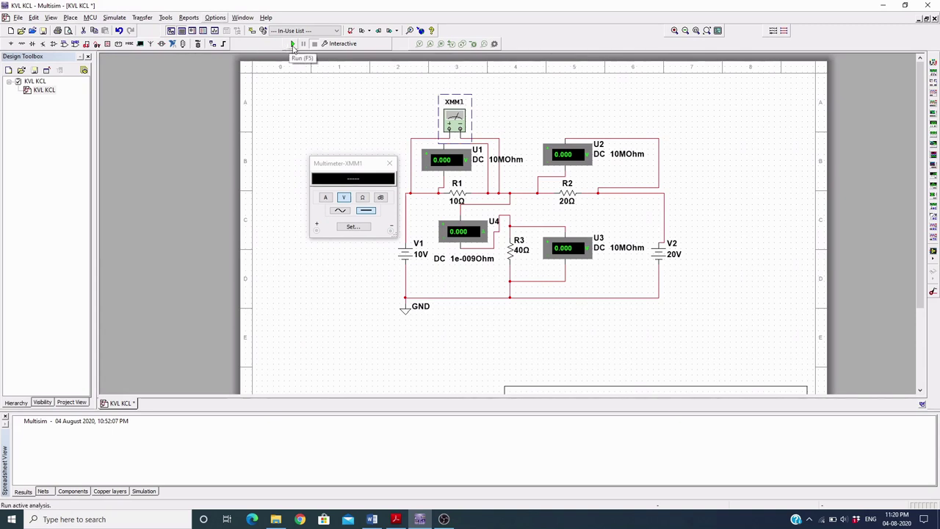
left_click(293, 44)
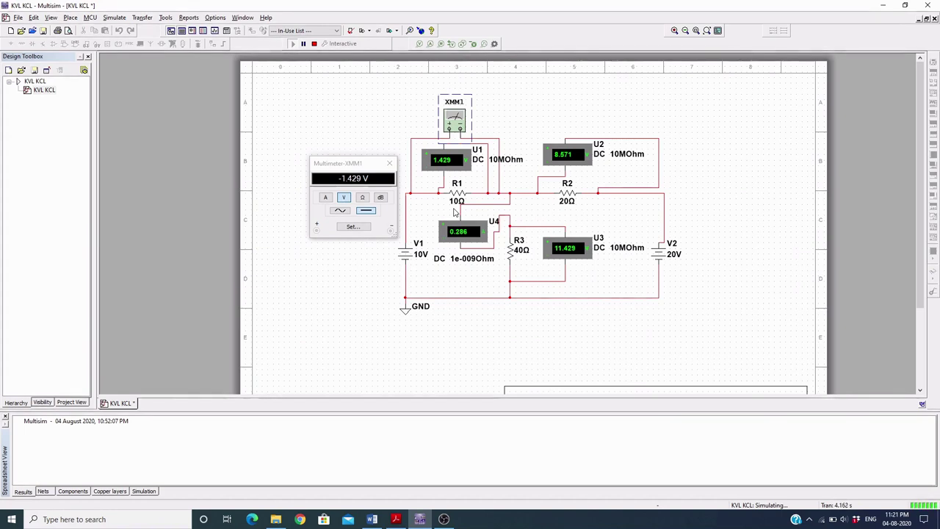
left_click(389, 165)
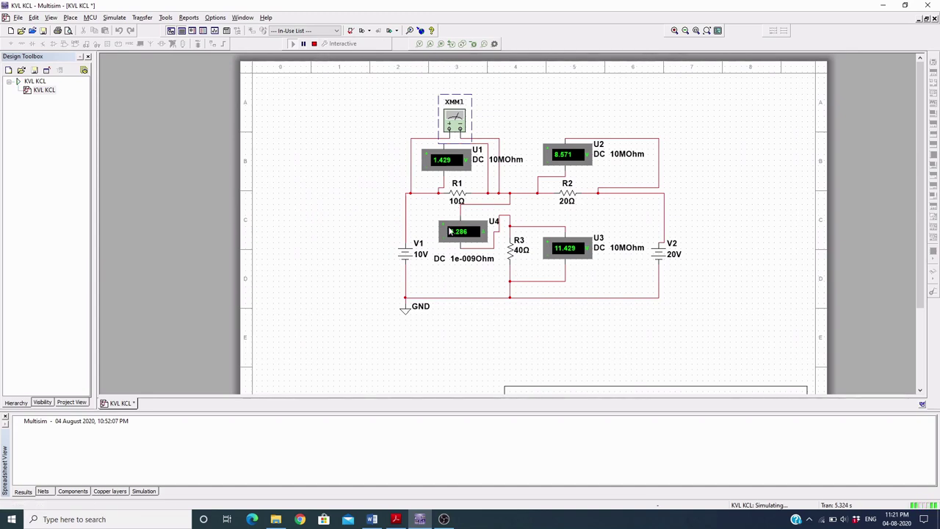
left_click(313, 45)
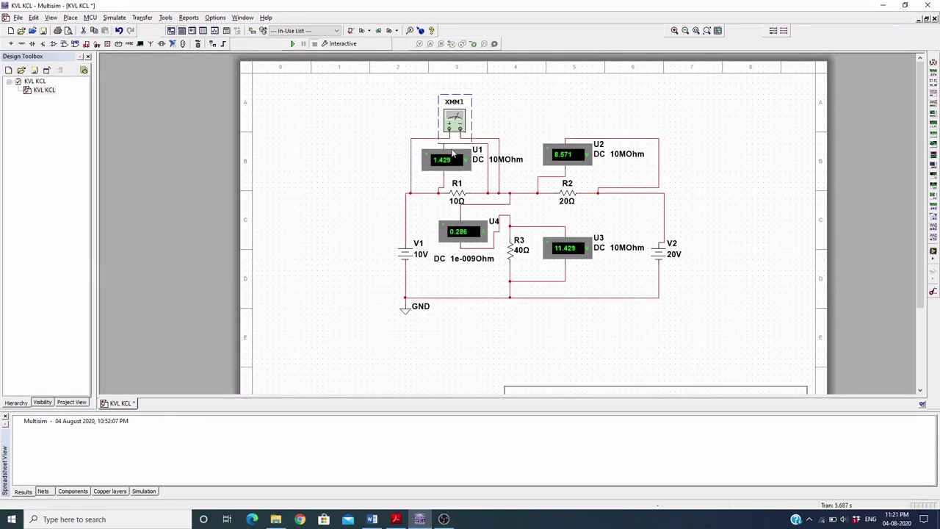
Set multimeter XMM1's voltmeter resistance to 1 GΩ and run the simulation again.
double_click(457, 117)
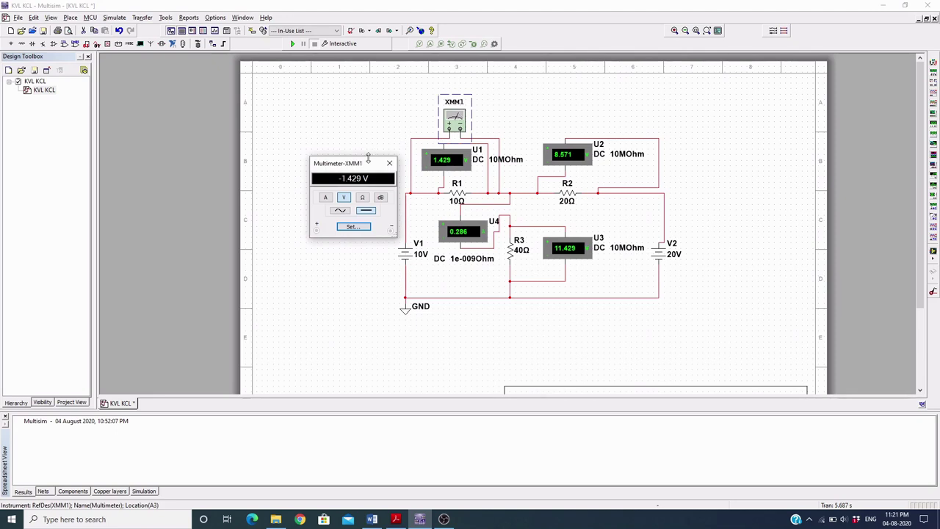
left_click(360, 227)
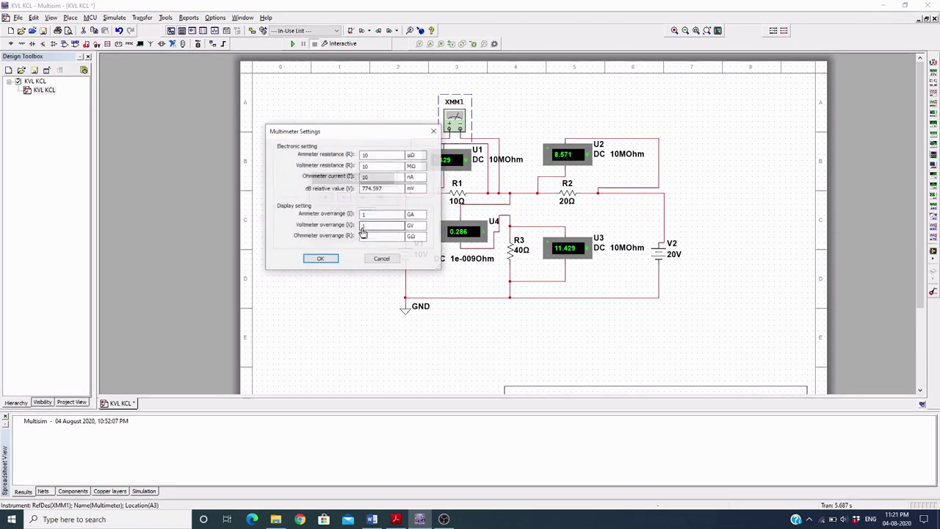
left_click(378, 169)
left_click(415, 166)
left_click(412, 194)
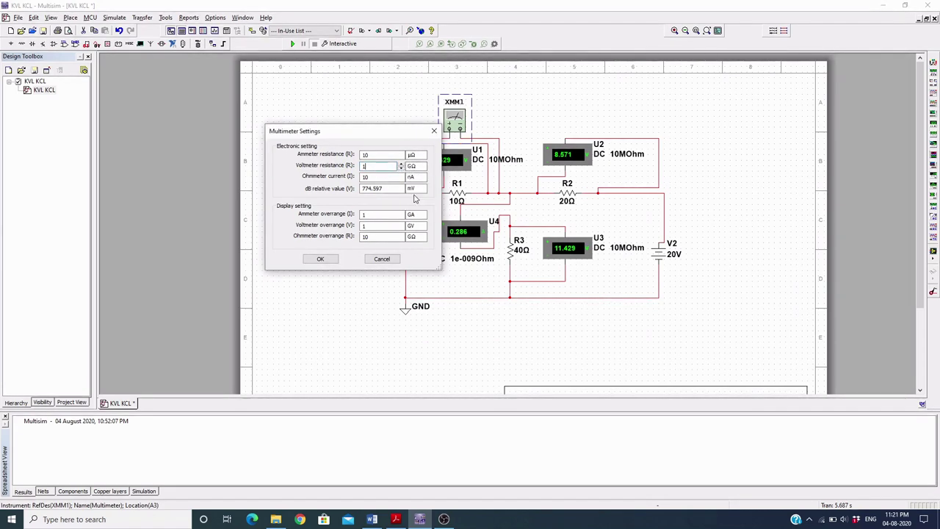
left_click(320, 258)
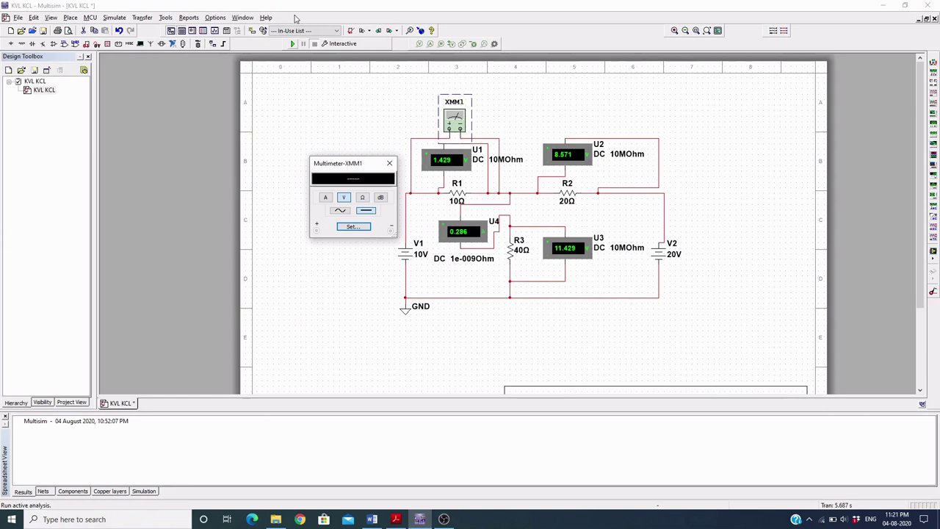
left_click(292, 46)
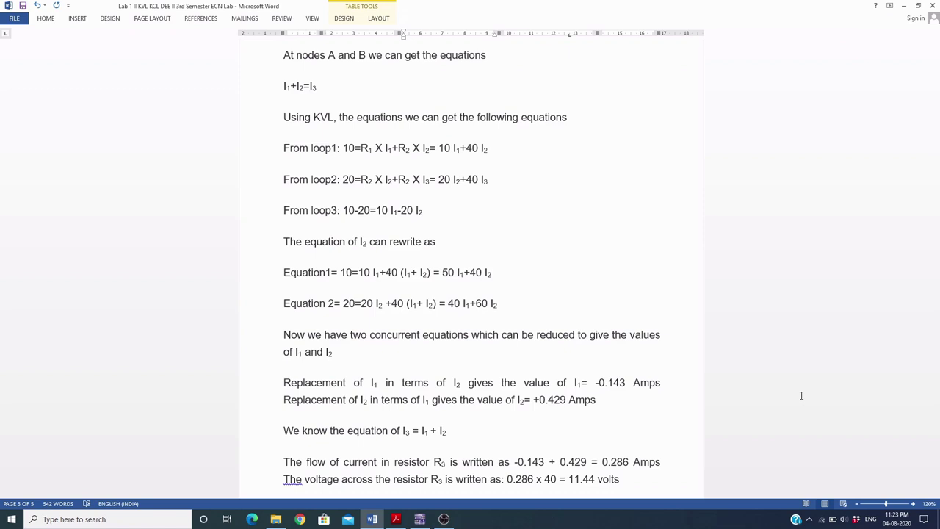
Compare the simulated voltage and current of R3 in Multisim with the theoretical calculation in the Word lab report.
left_click(423, 519)
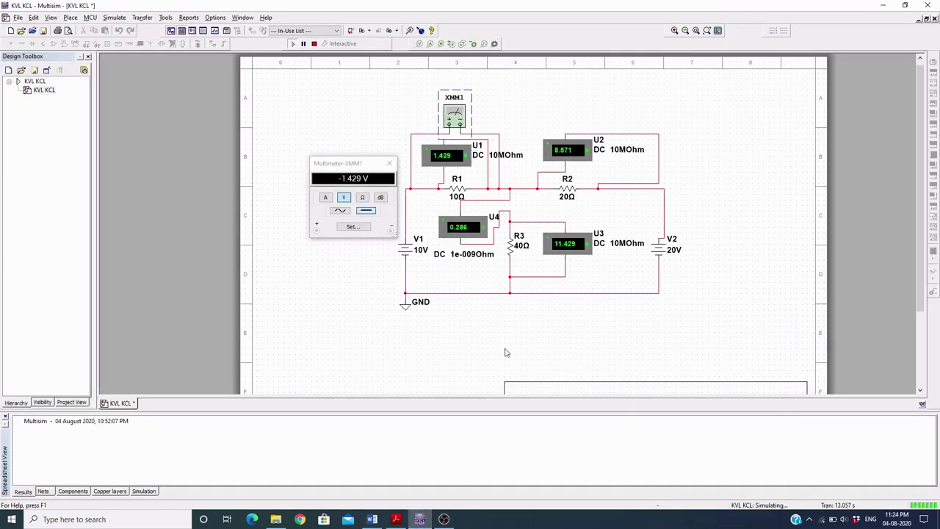
left_click(371, 519)
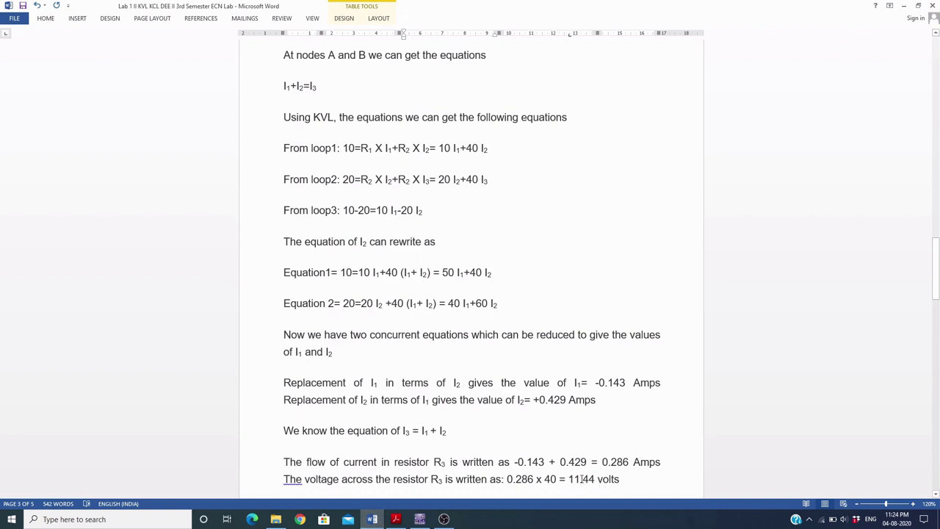
mouse_move(426, 519)
left_click(433, 478)
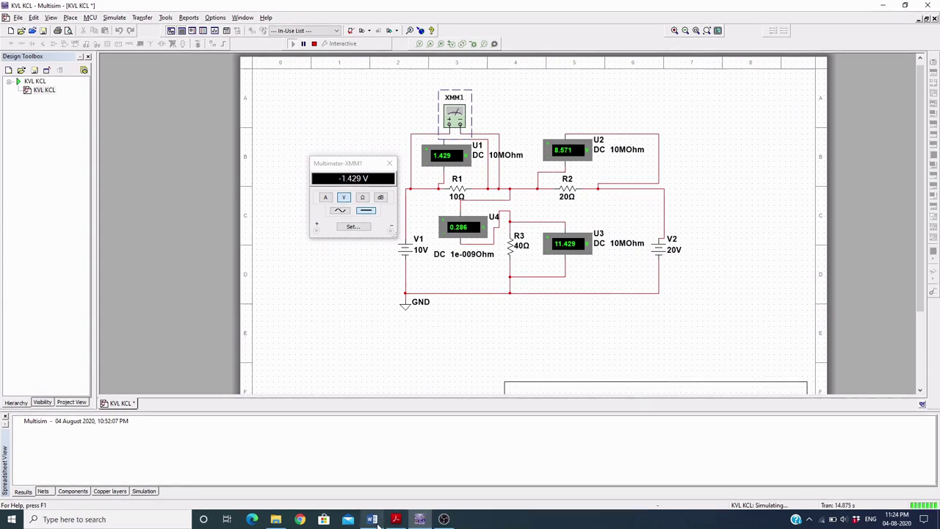
left_click(418, 518)
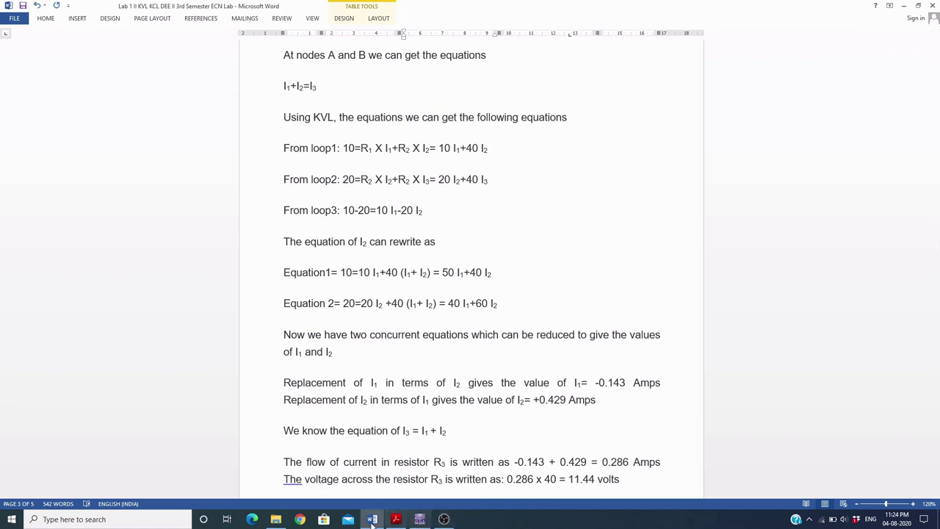
left_click(419, 518)
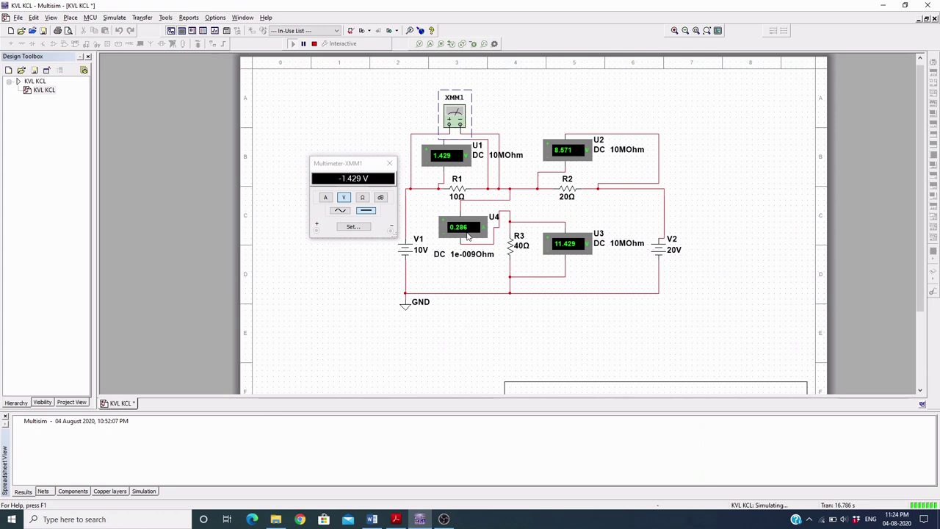
left_click(373, 520)
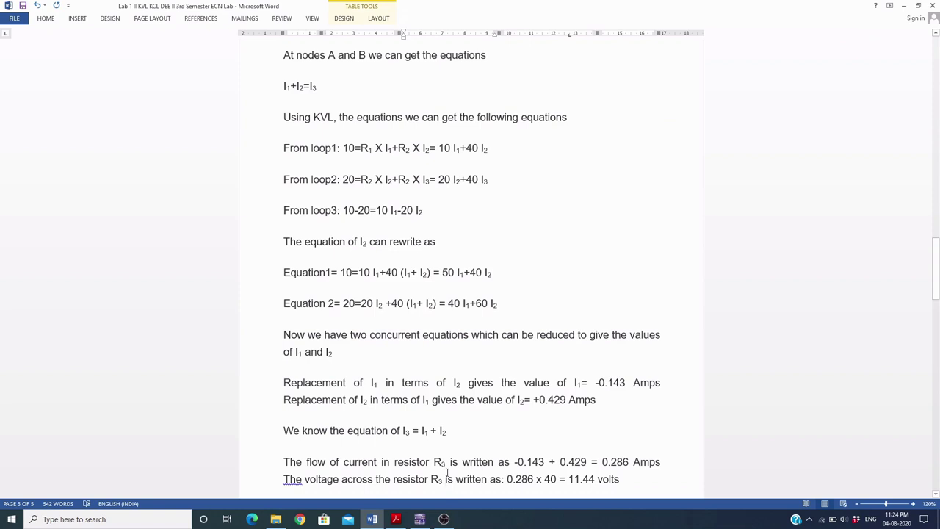
mouse_move(400, 523)
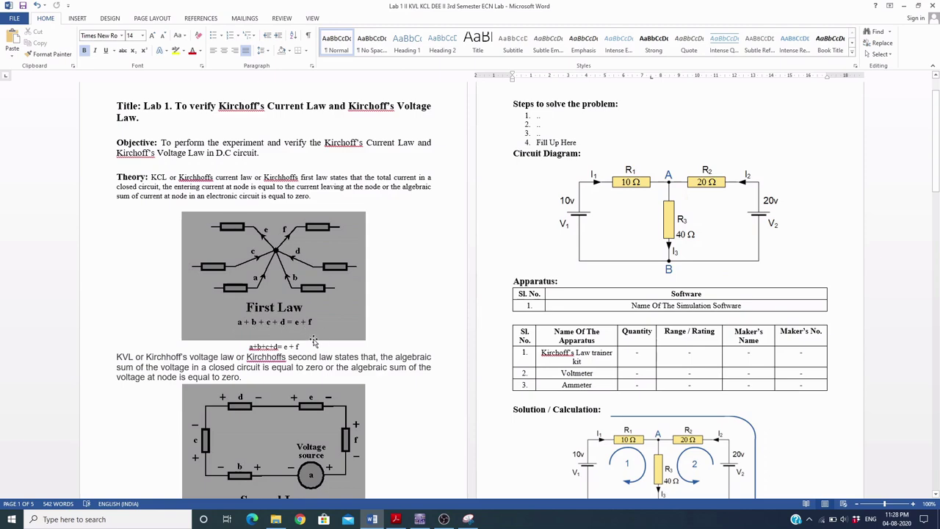
Review the lab report's theory, circuit diagram, apparatus tables and loop-equation calculation.
scroll(305, 334, "down", 2)
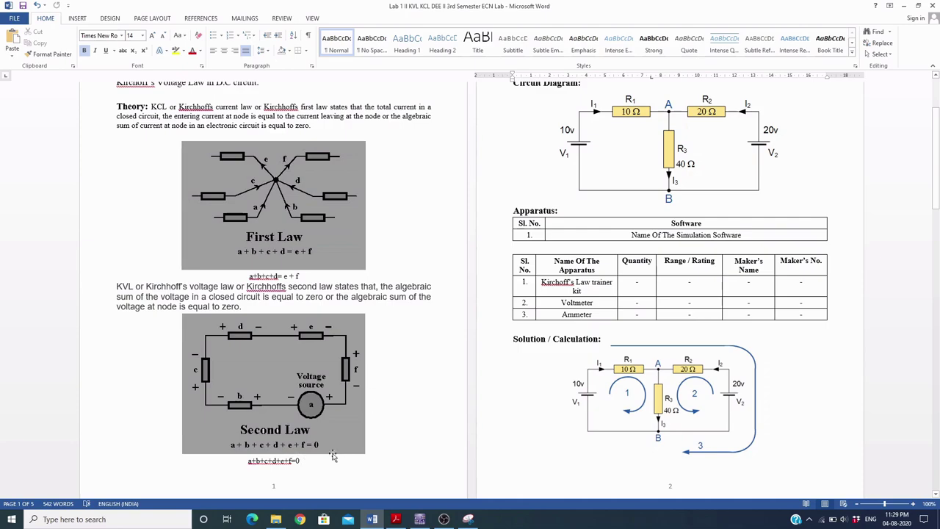
scroll(339, 427, "down", 1)
scroll(339, 424, "up", 1)
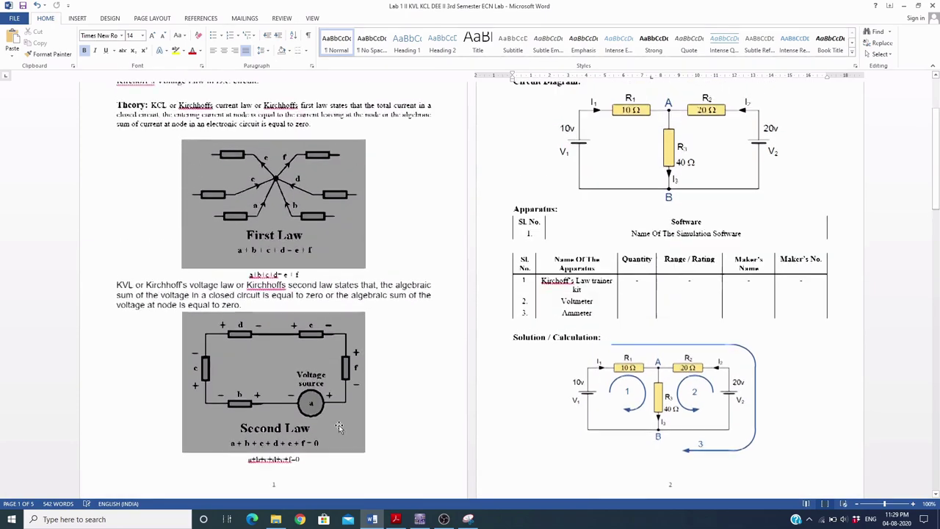
scroll(339, 424, "up", 2)
scroll(339, 425, "down", 1)
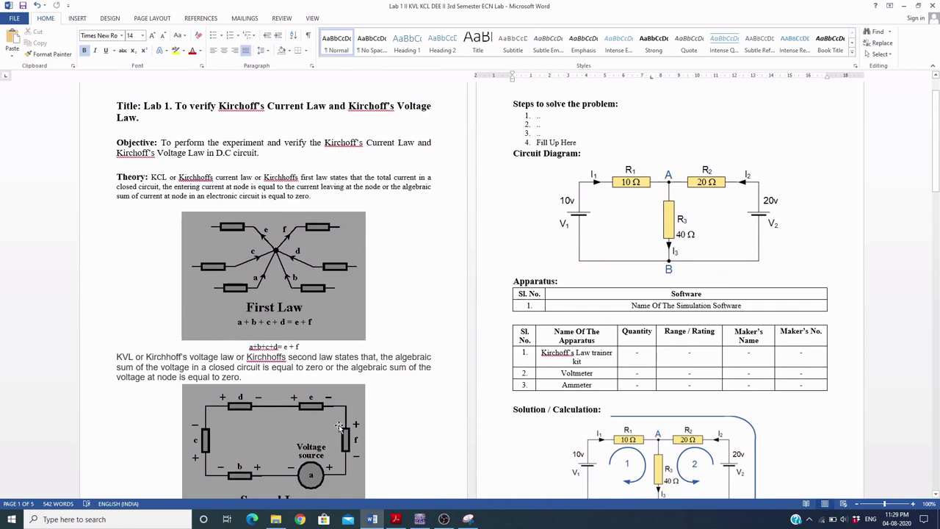
scroll(598, 294, "down", 1)
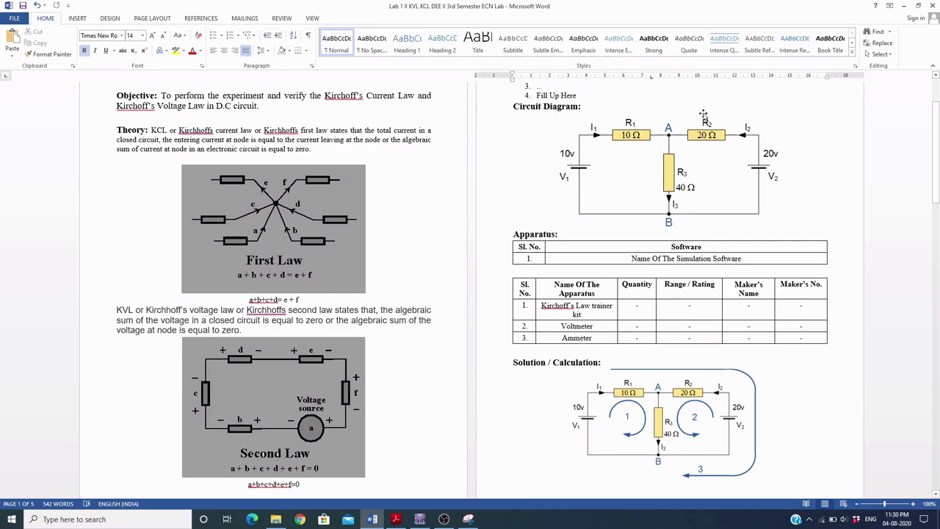
scroll(712, 272, "down", 1)
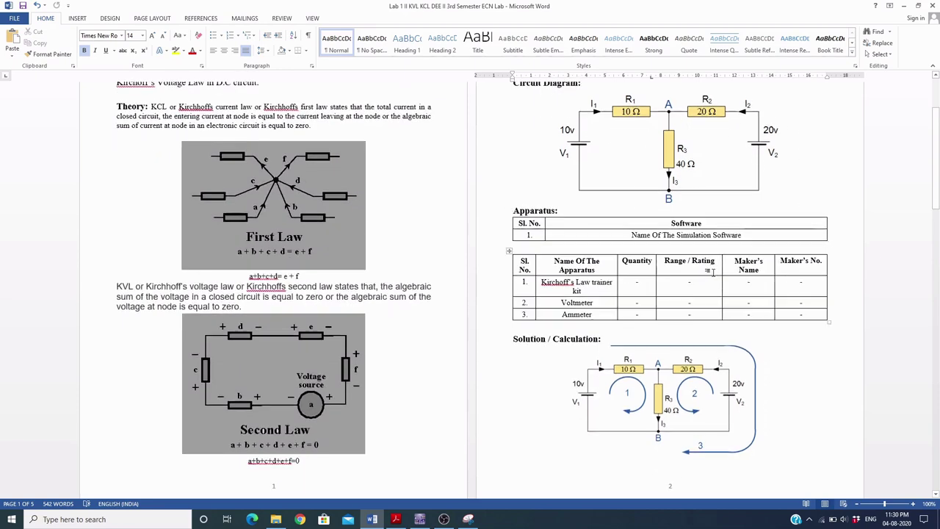
scroll(712, 272, "down", 5)
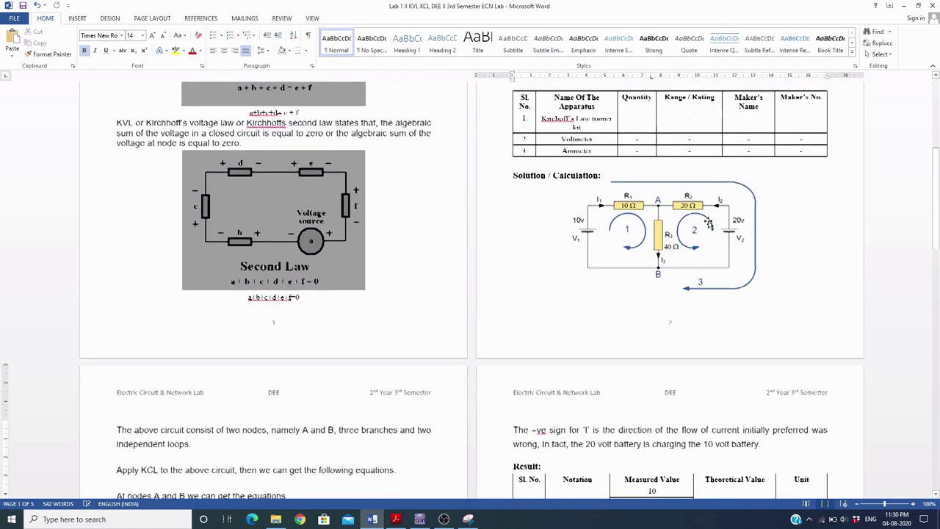
scroll(708, 224, "down", 10)
scroll(241, 395, "down", 3)
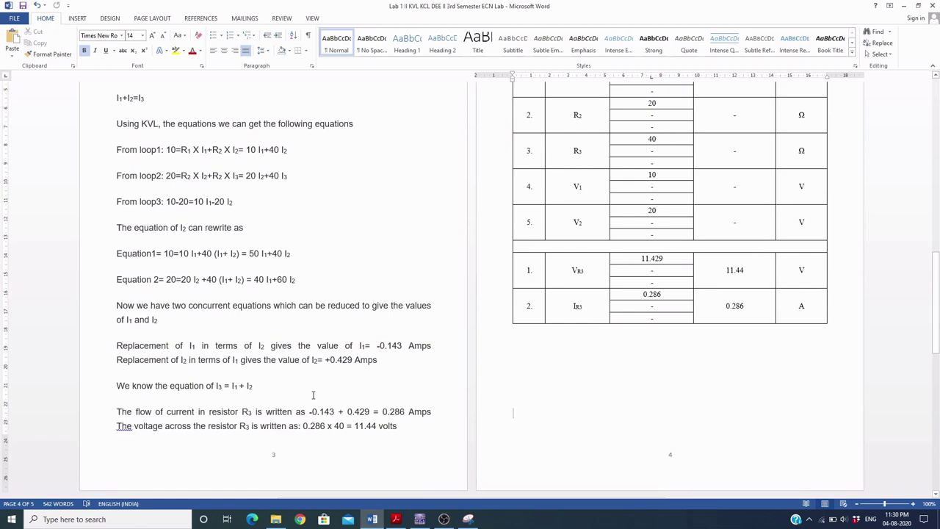
Examine the Result table's resistor and source rows, and the measured and theoretical values of VR3 and IR3.
scroll(318, 396, "up", 4)
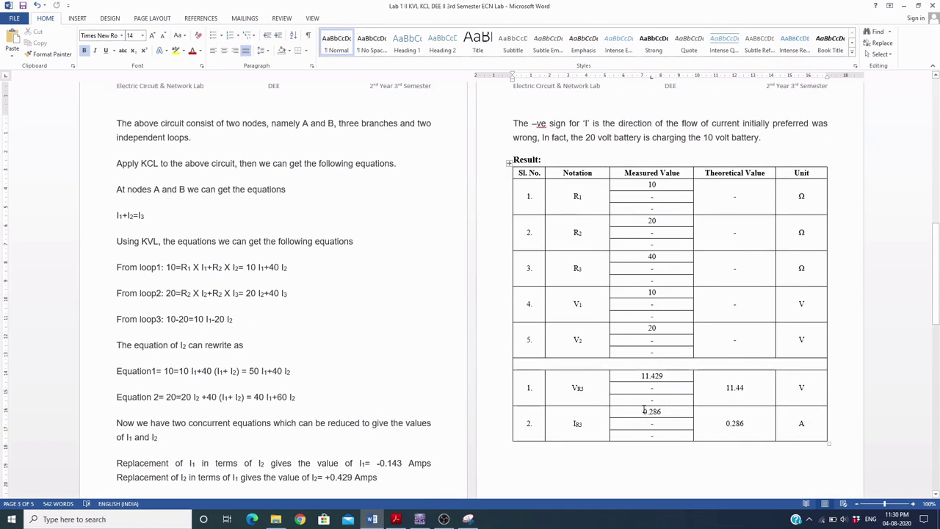
scroll(644, 410, "down", 1)
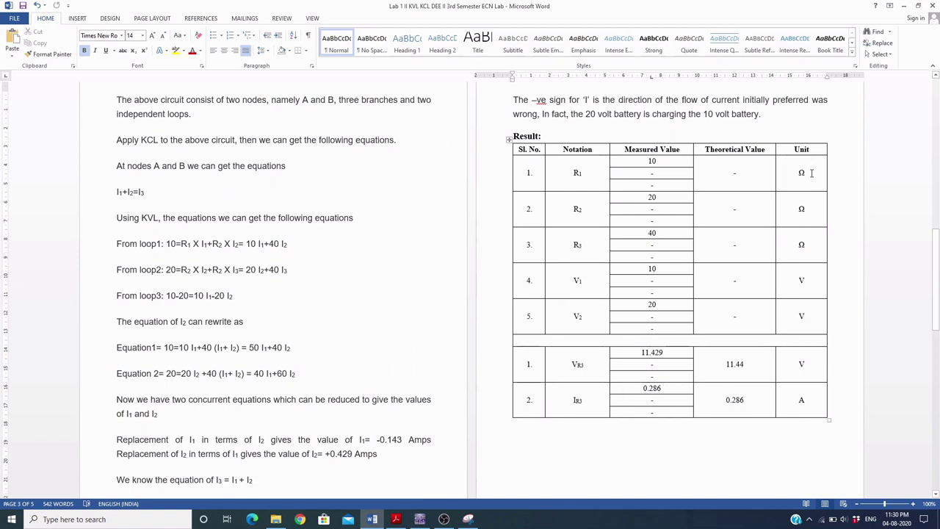
left_click_drag(520, 167, 804, 315)
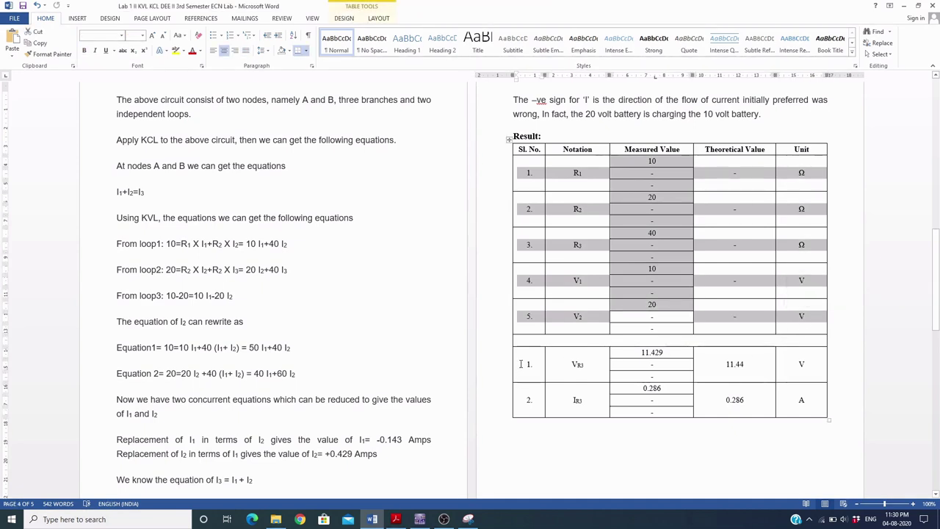
left_click(520, 363)
left_click_drag(520, 363, 800, 396)
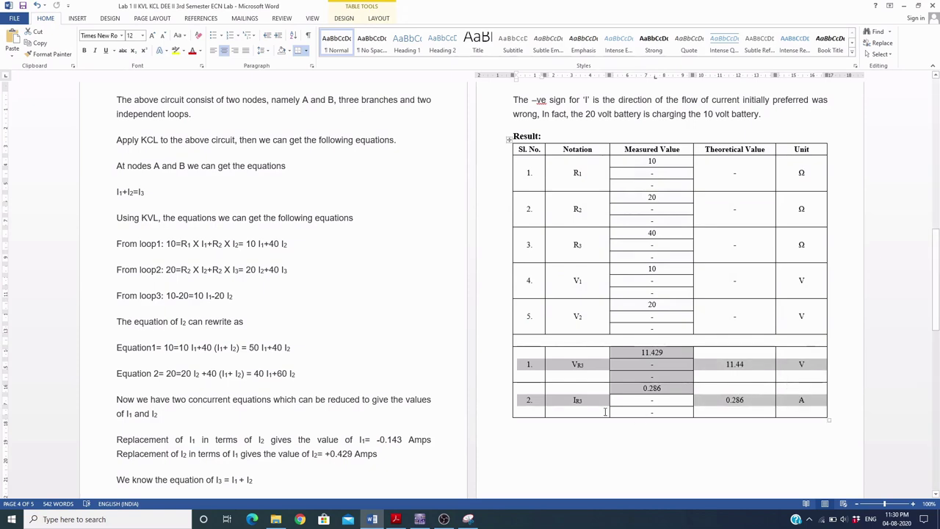
scroll(805, 407, "down", 2)
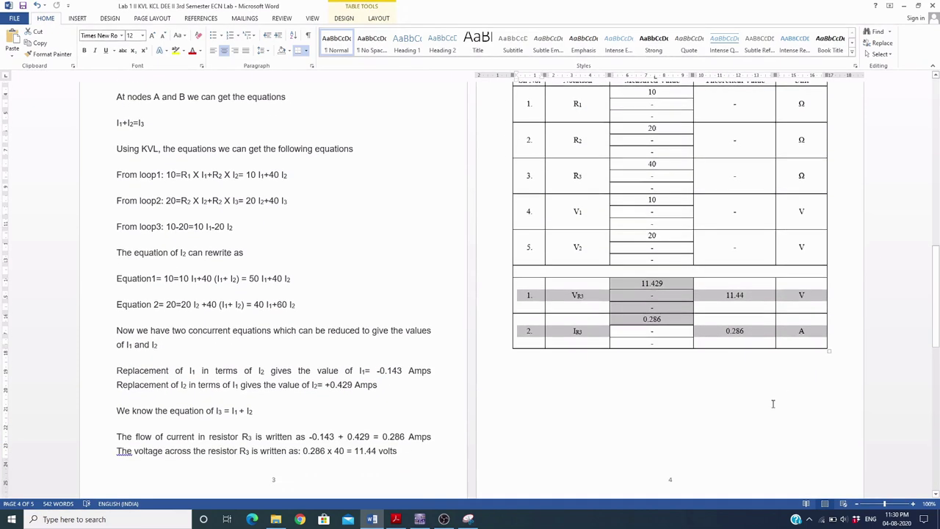
left_click(731, 406)
scroll(731, 406, "up", 1)
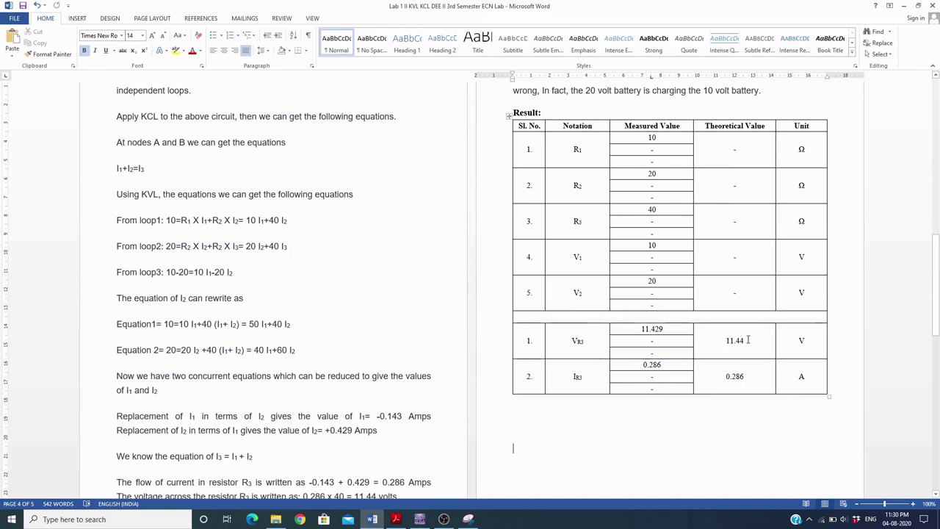
scroll(626, 366, "down", 1)
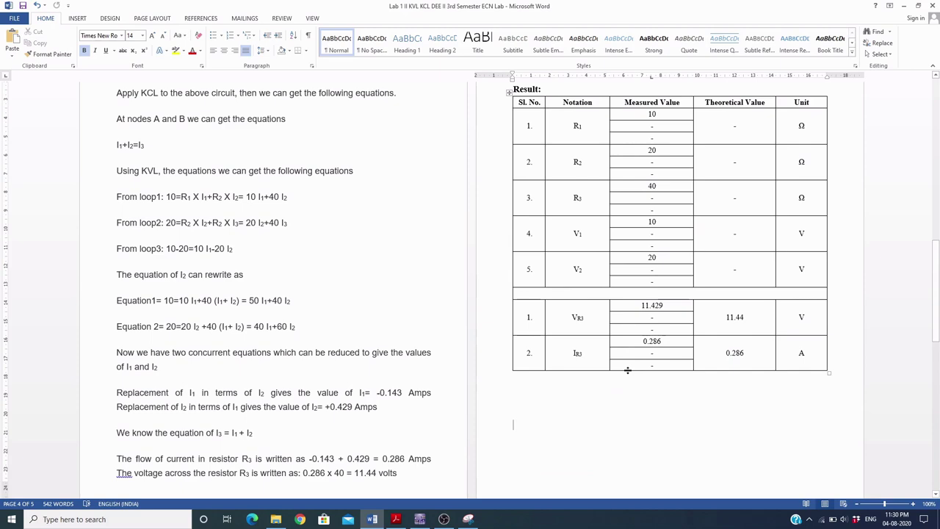
Review the report's simulation result image, precautions and conclusion, and return to the opening pages.
scroll(627, 370, "down", 10)
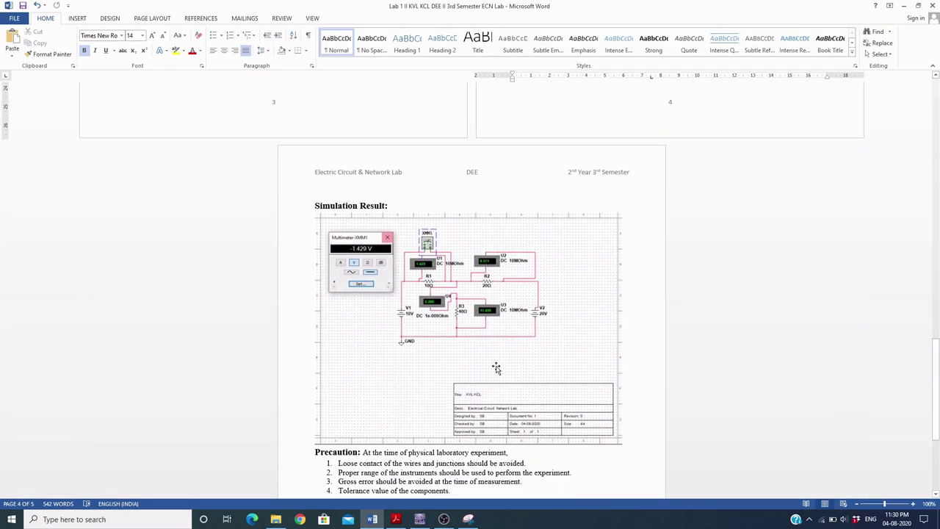
scroll(425, 403, "down", 3)
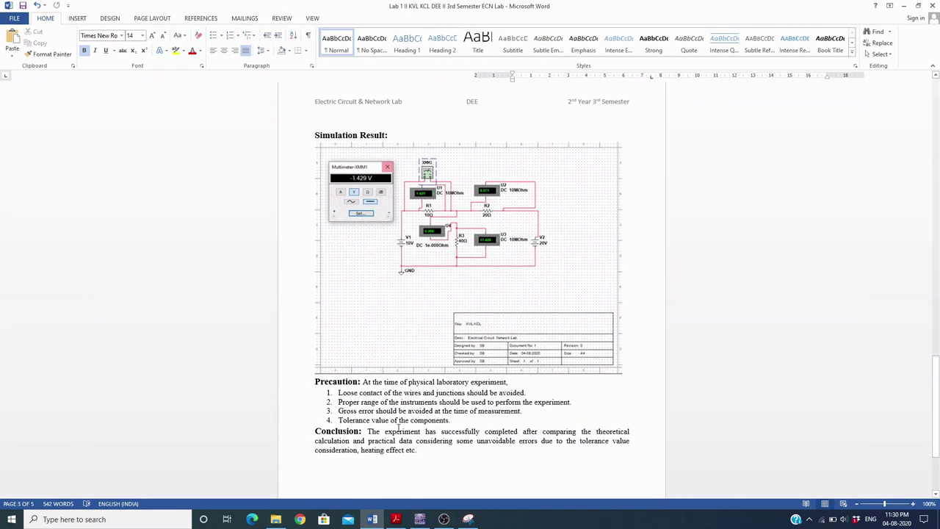
scroll(389, 426, "down", 2)
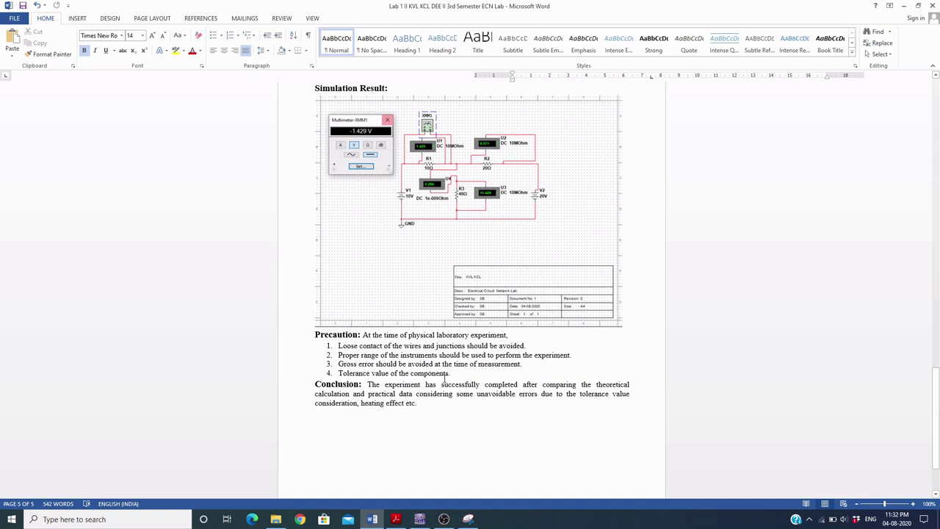
left_click(448, 376)
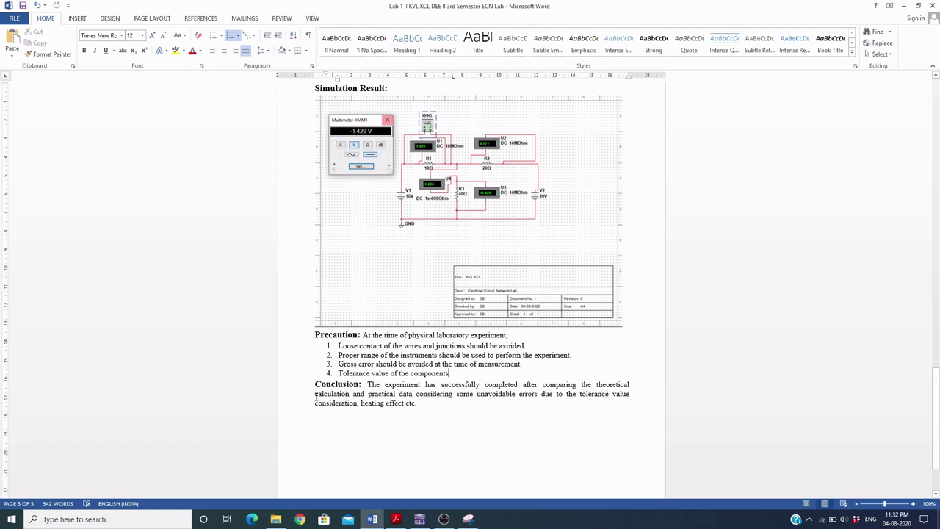
scroll(466, 407, "up", 20)
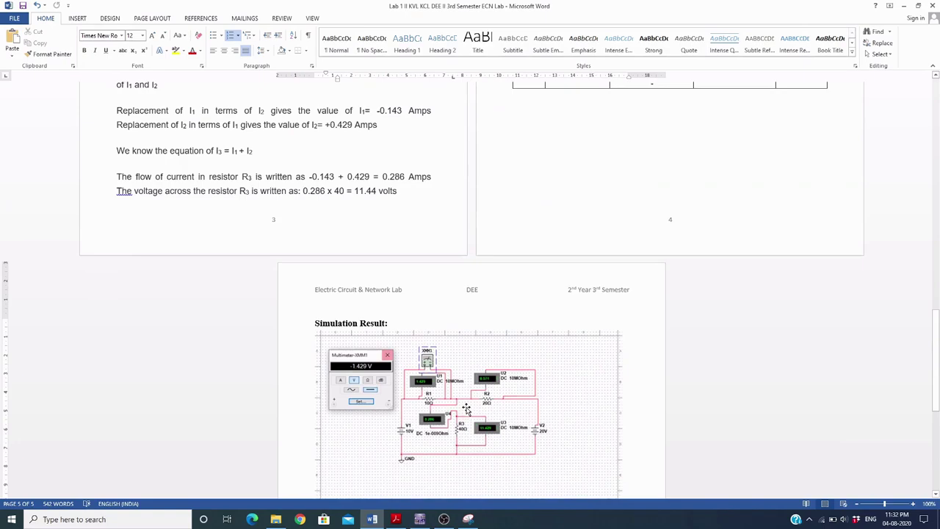
scroll(466, 406, "up", 5)
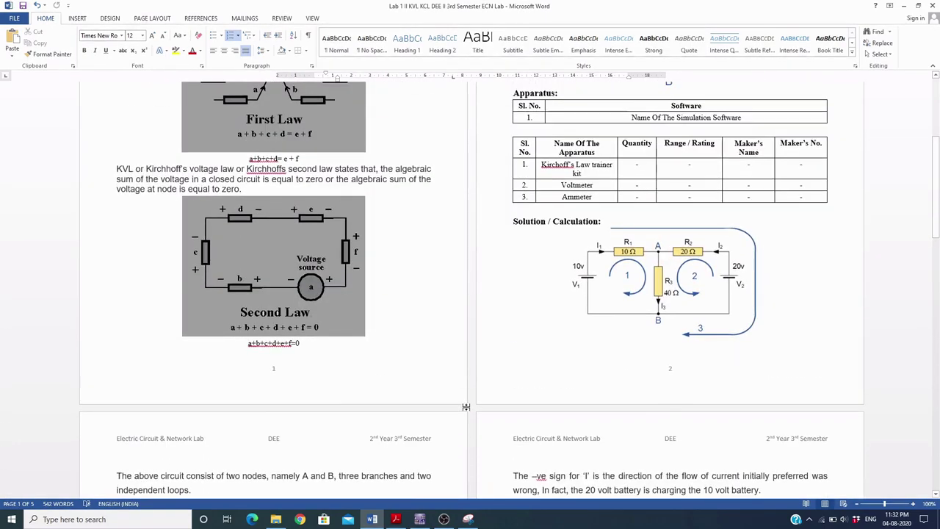
scroll(466, 406, "up", 5)
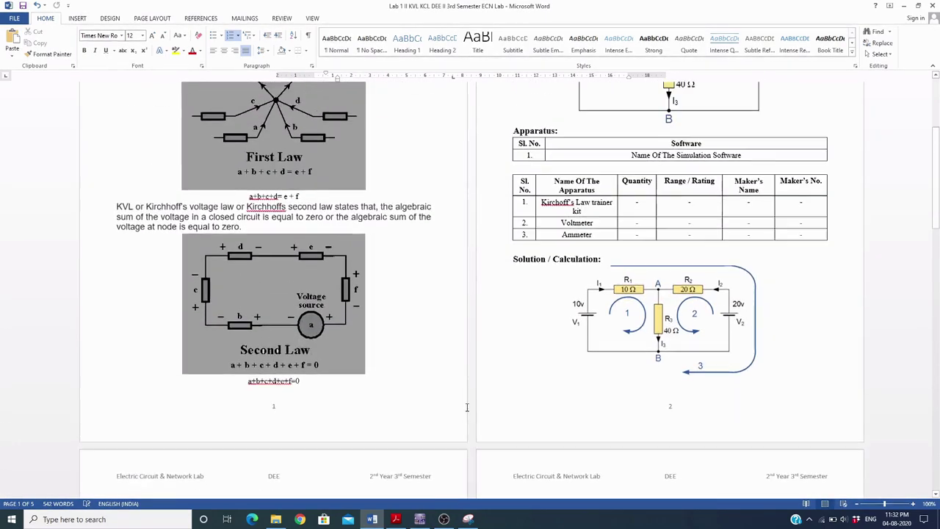